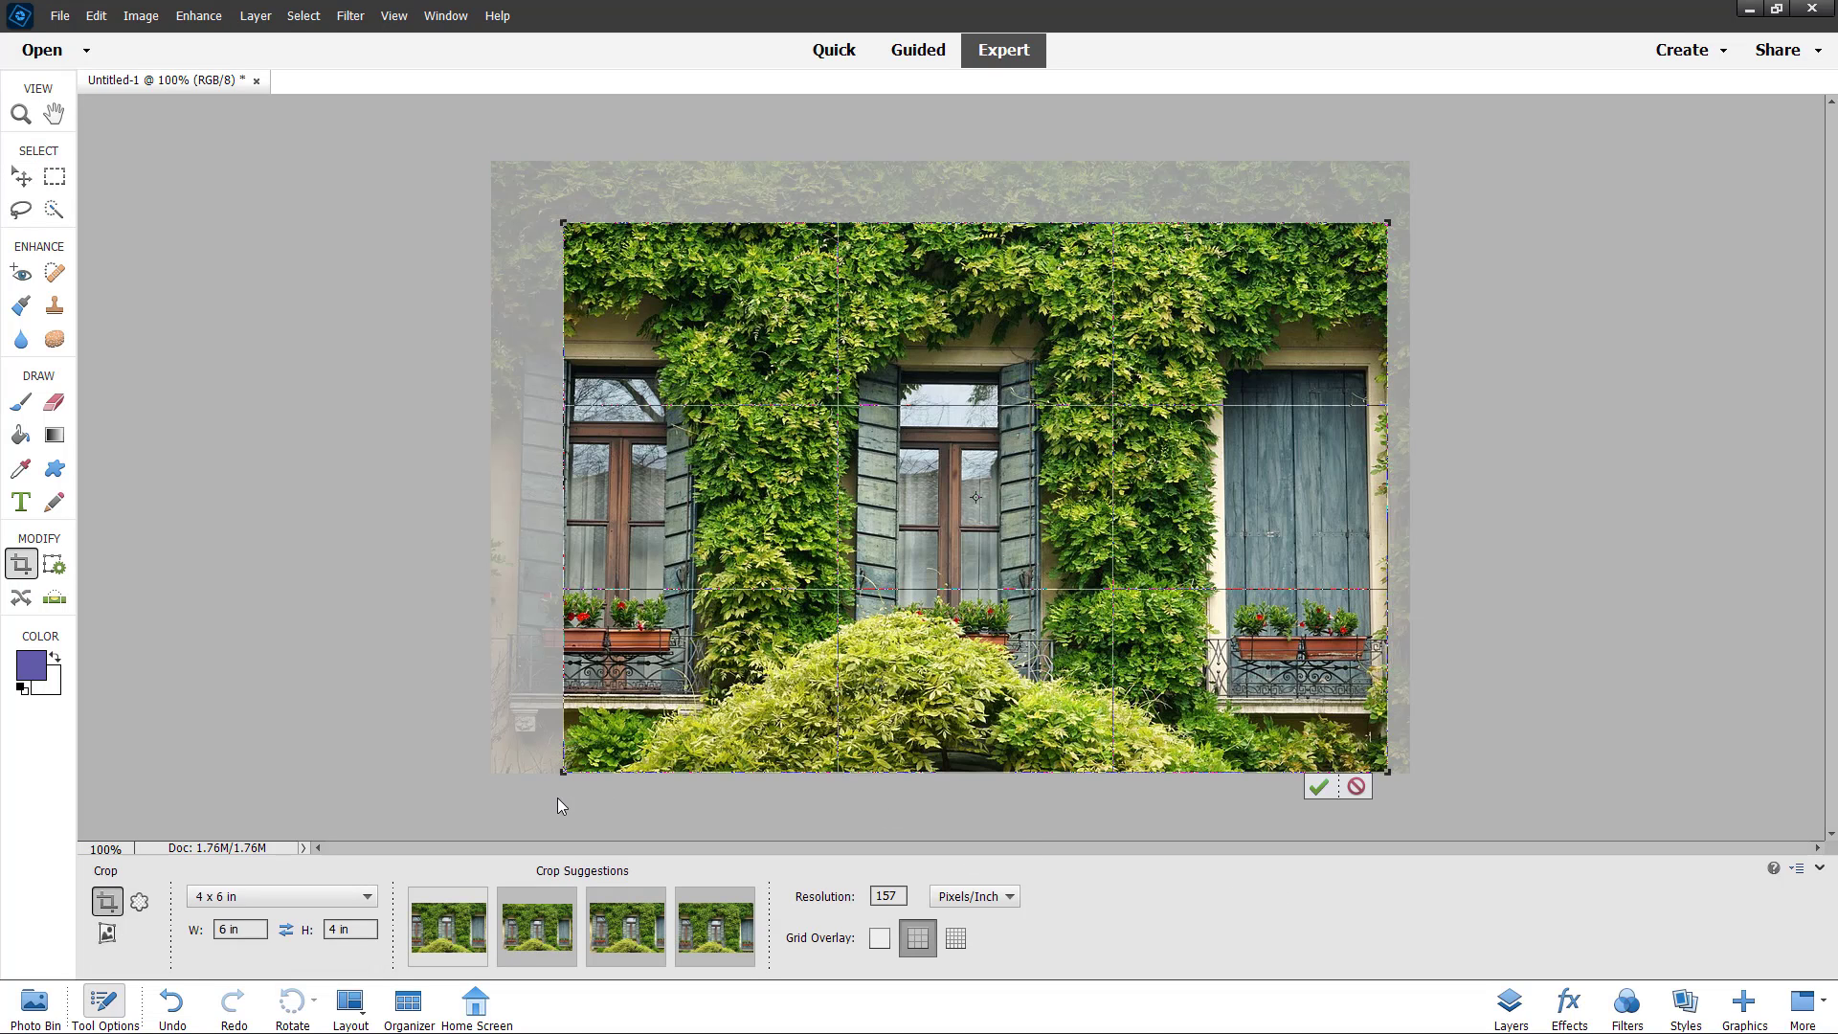
Commit the 4 x 6 in crop of the ivy-covered windows photo
left_click(1321, 785)
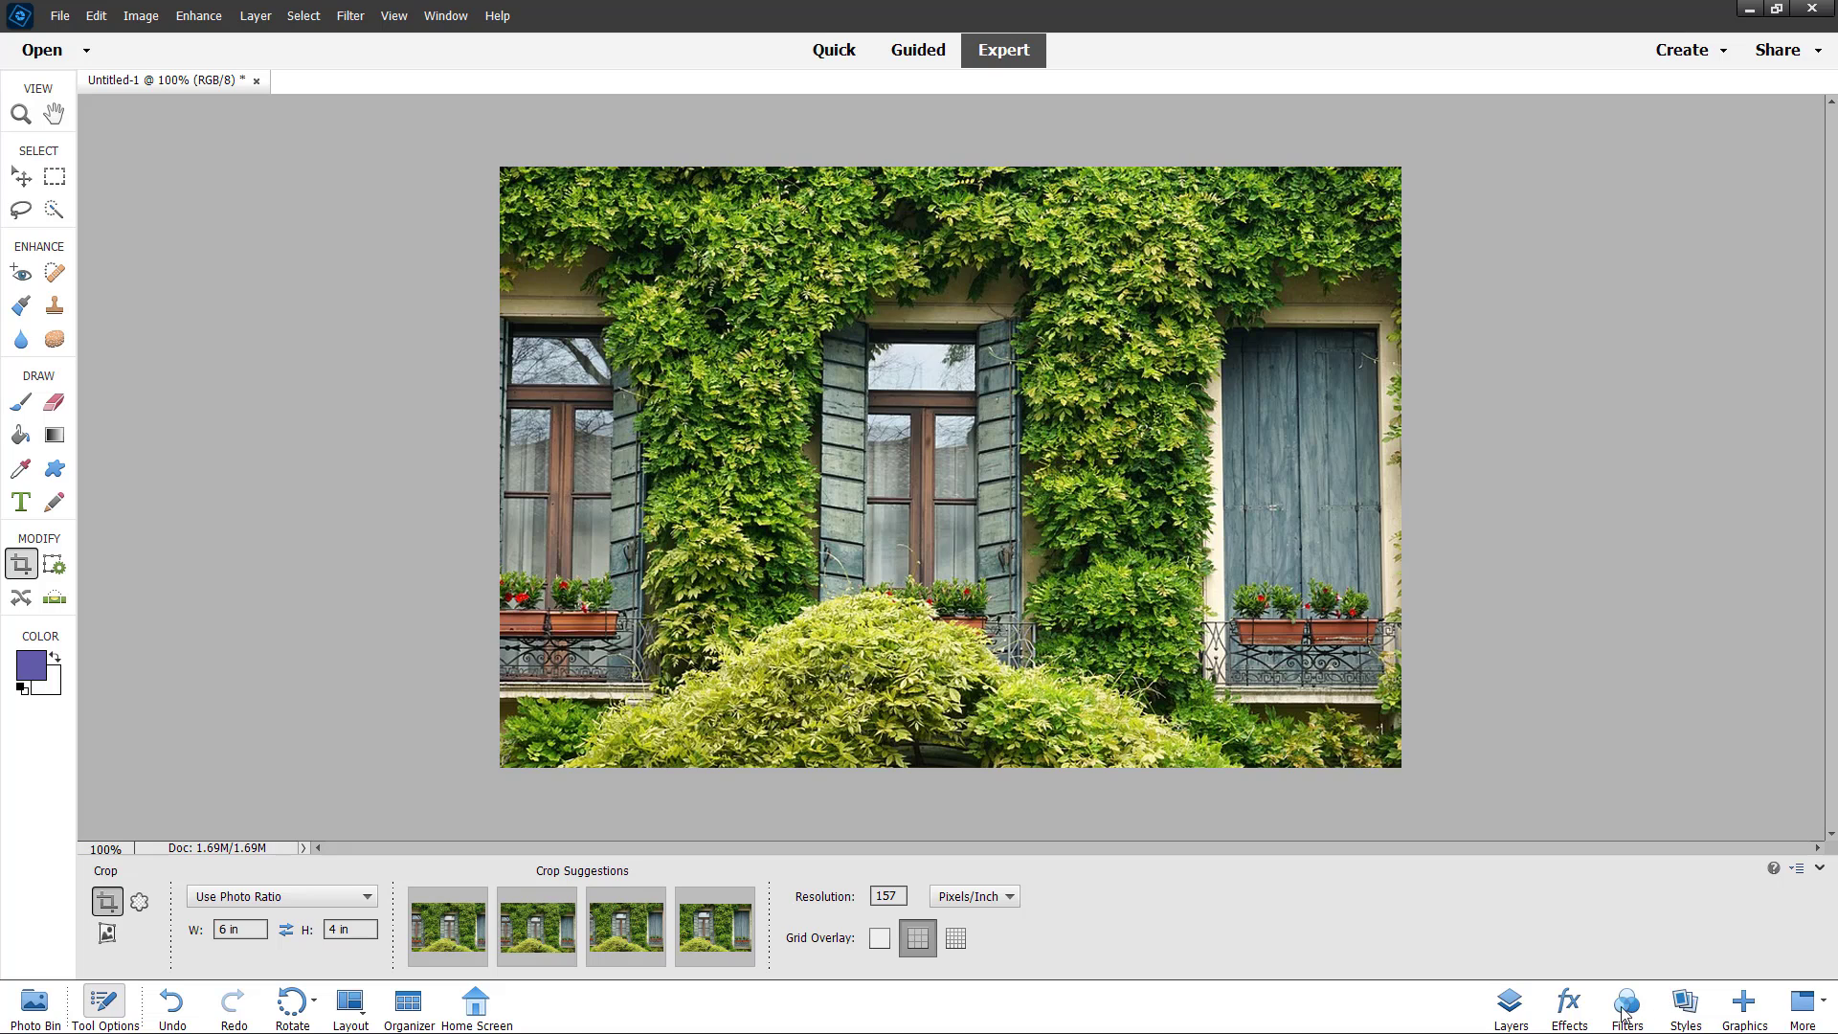
Try the first artistic effect, the colourful painted face, on the photo and undo it
left_click(1575, 1002)
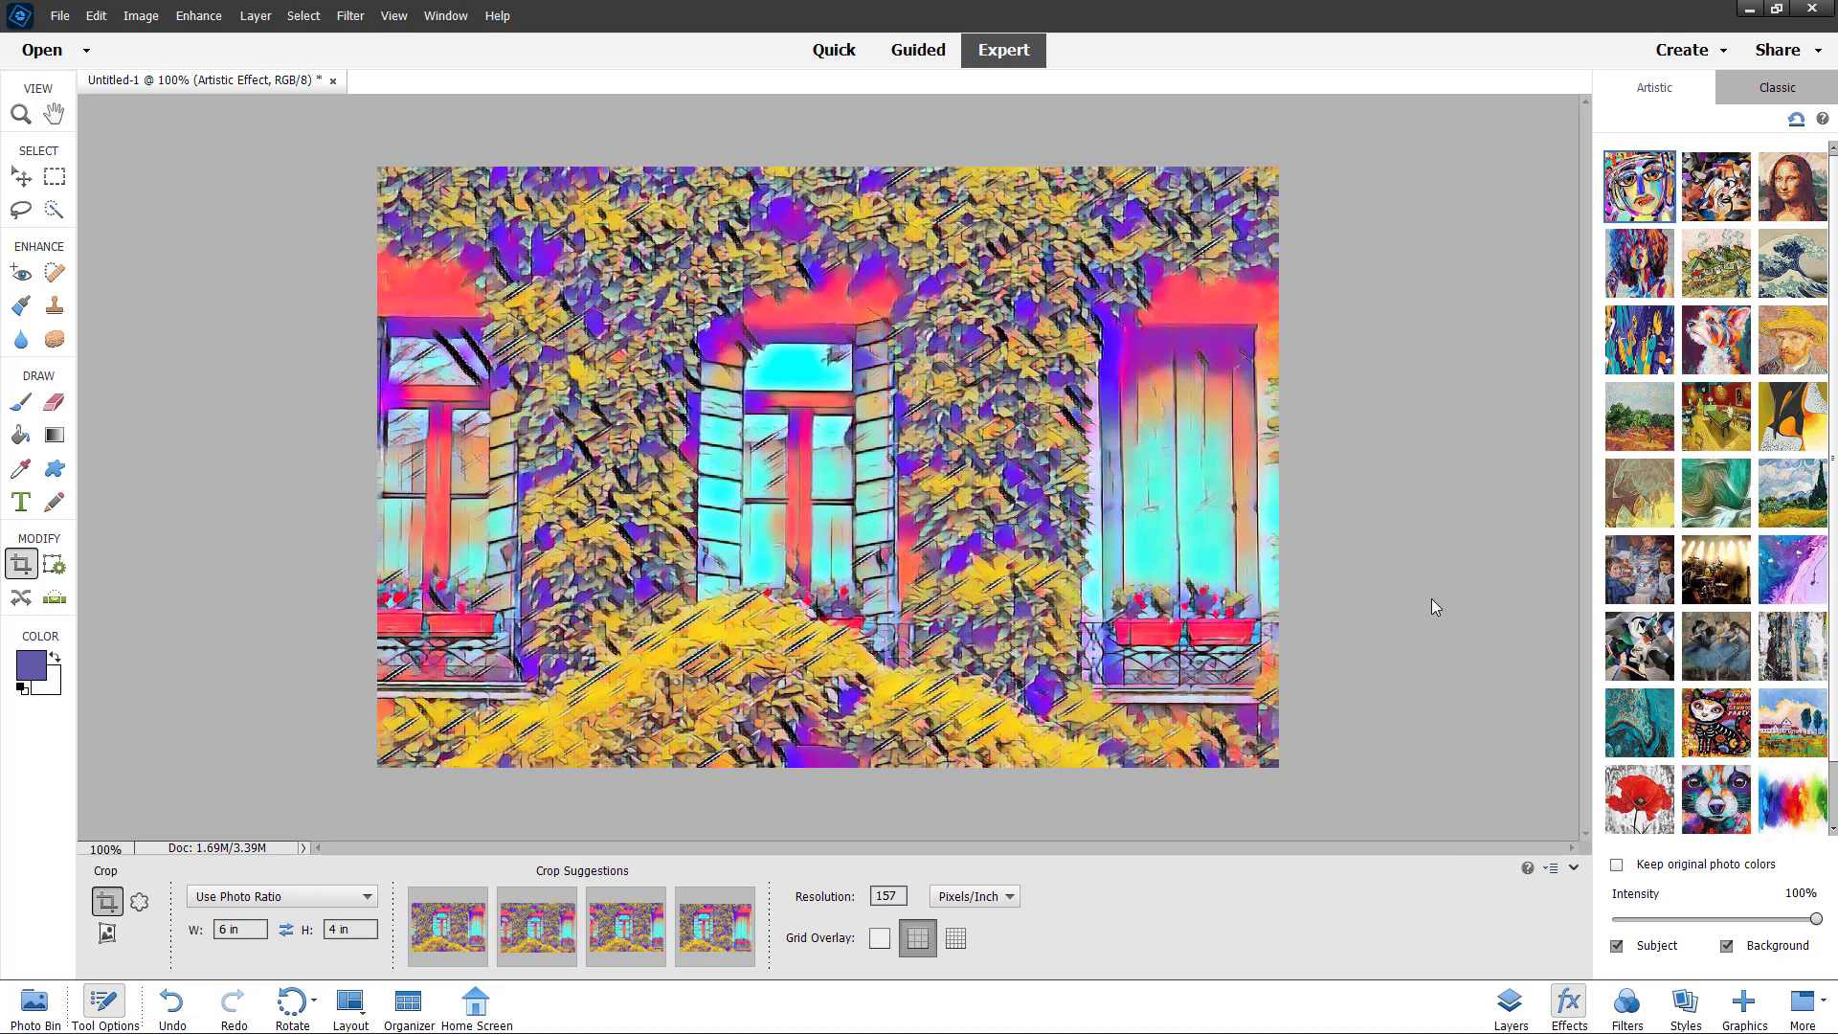
key("ctrl+z")
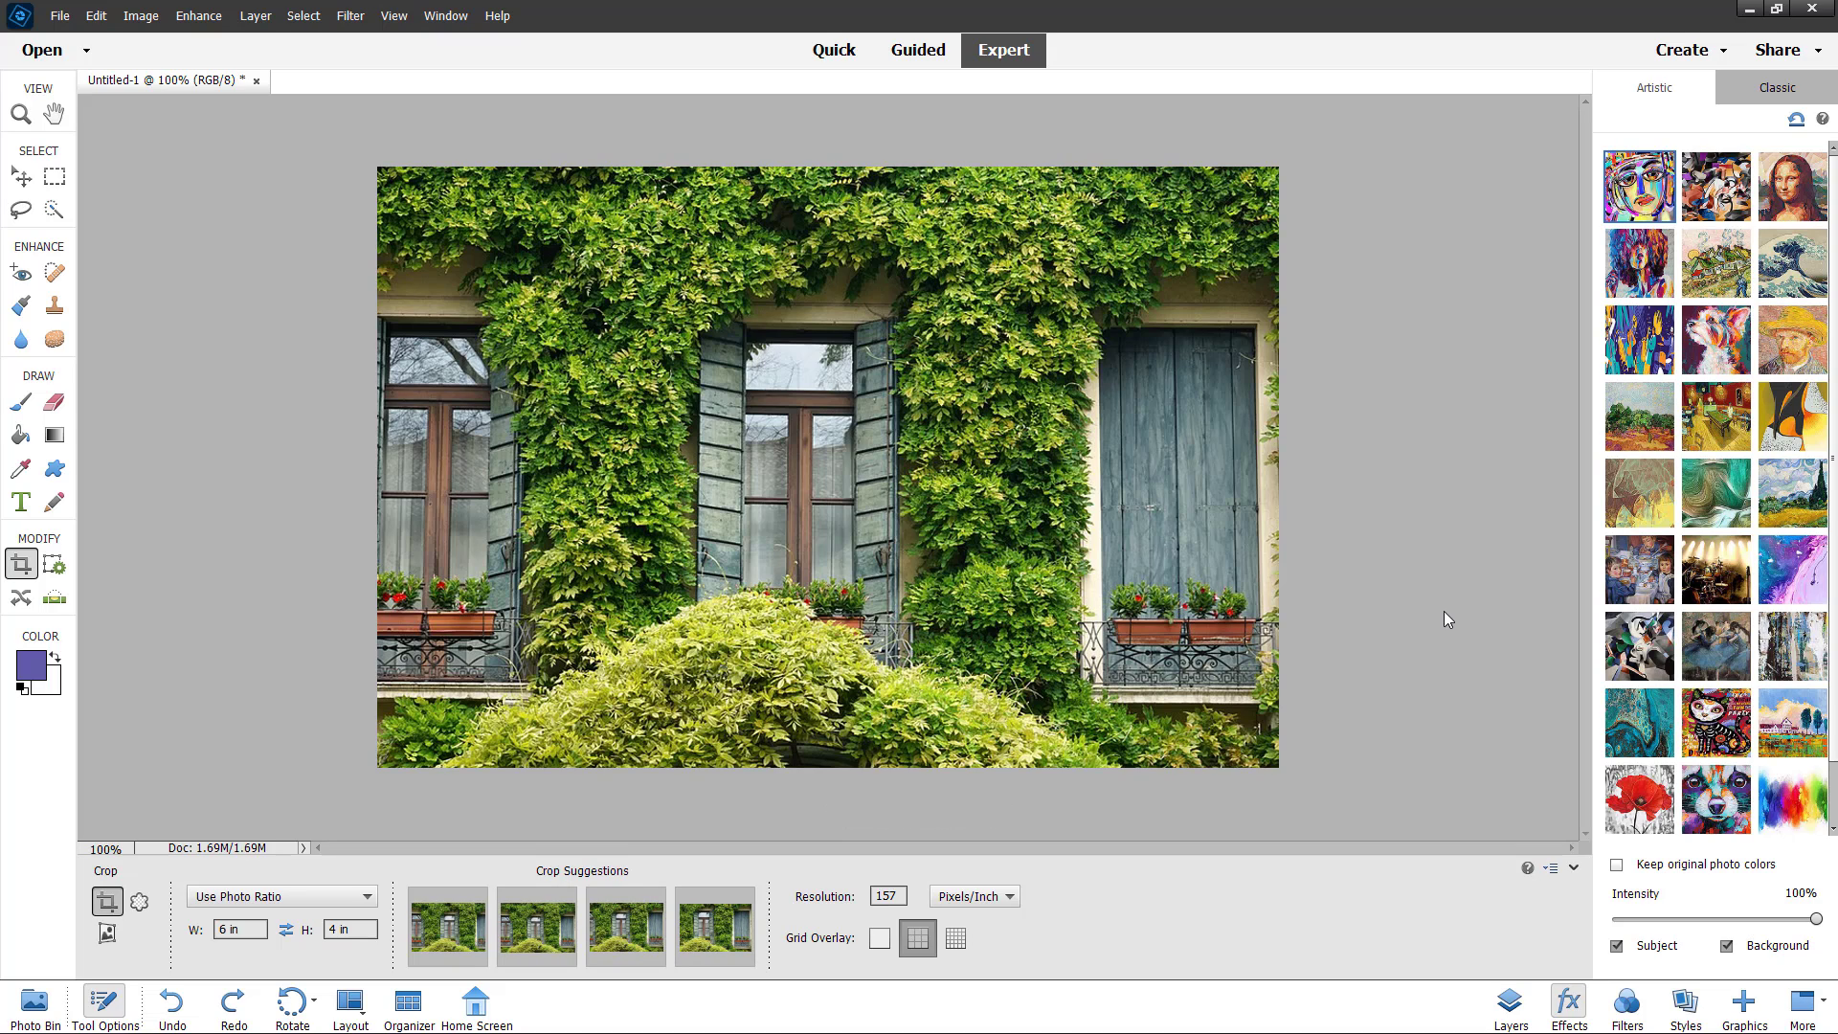
Look over the available styles and try to apply the artistic Cutout filter to the photo
left_click(1685, 1001)
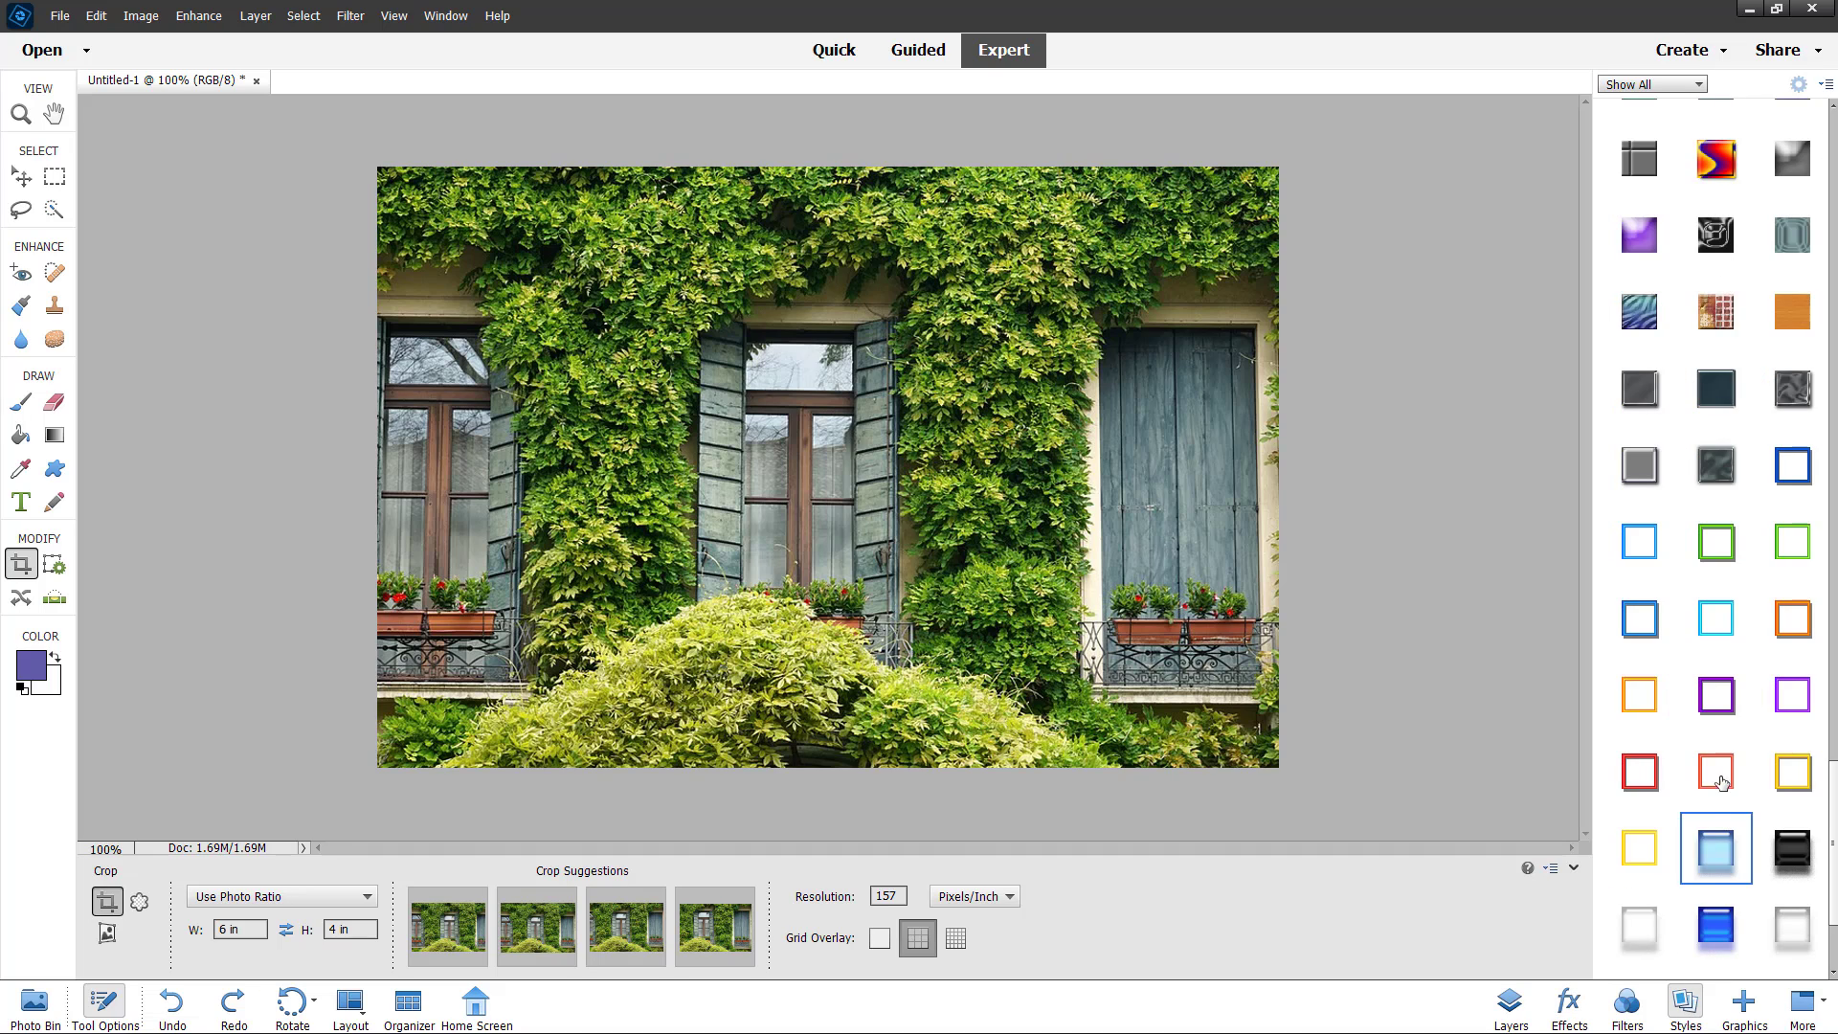
left_click(1628, 1002)
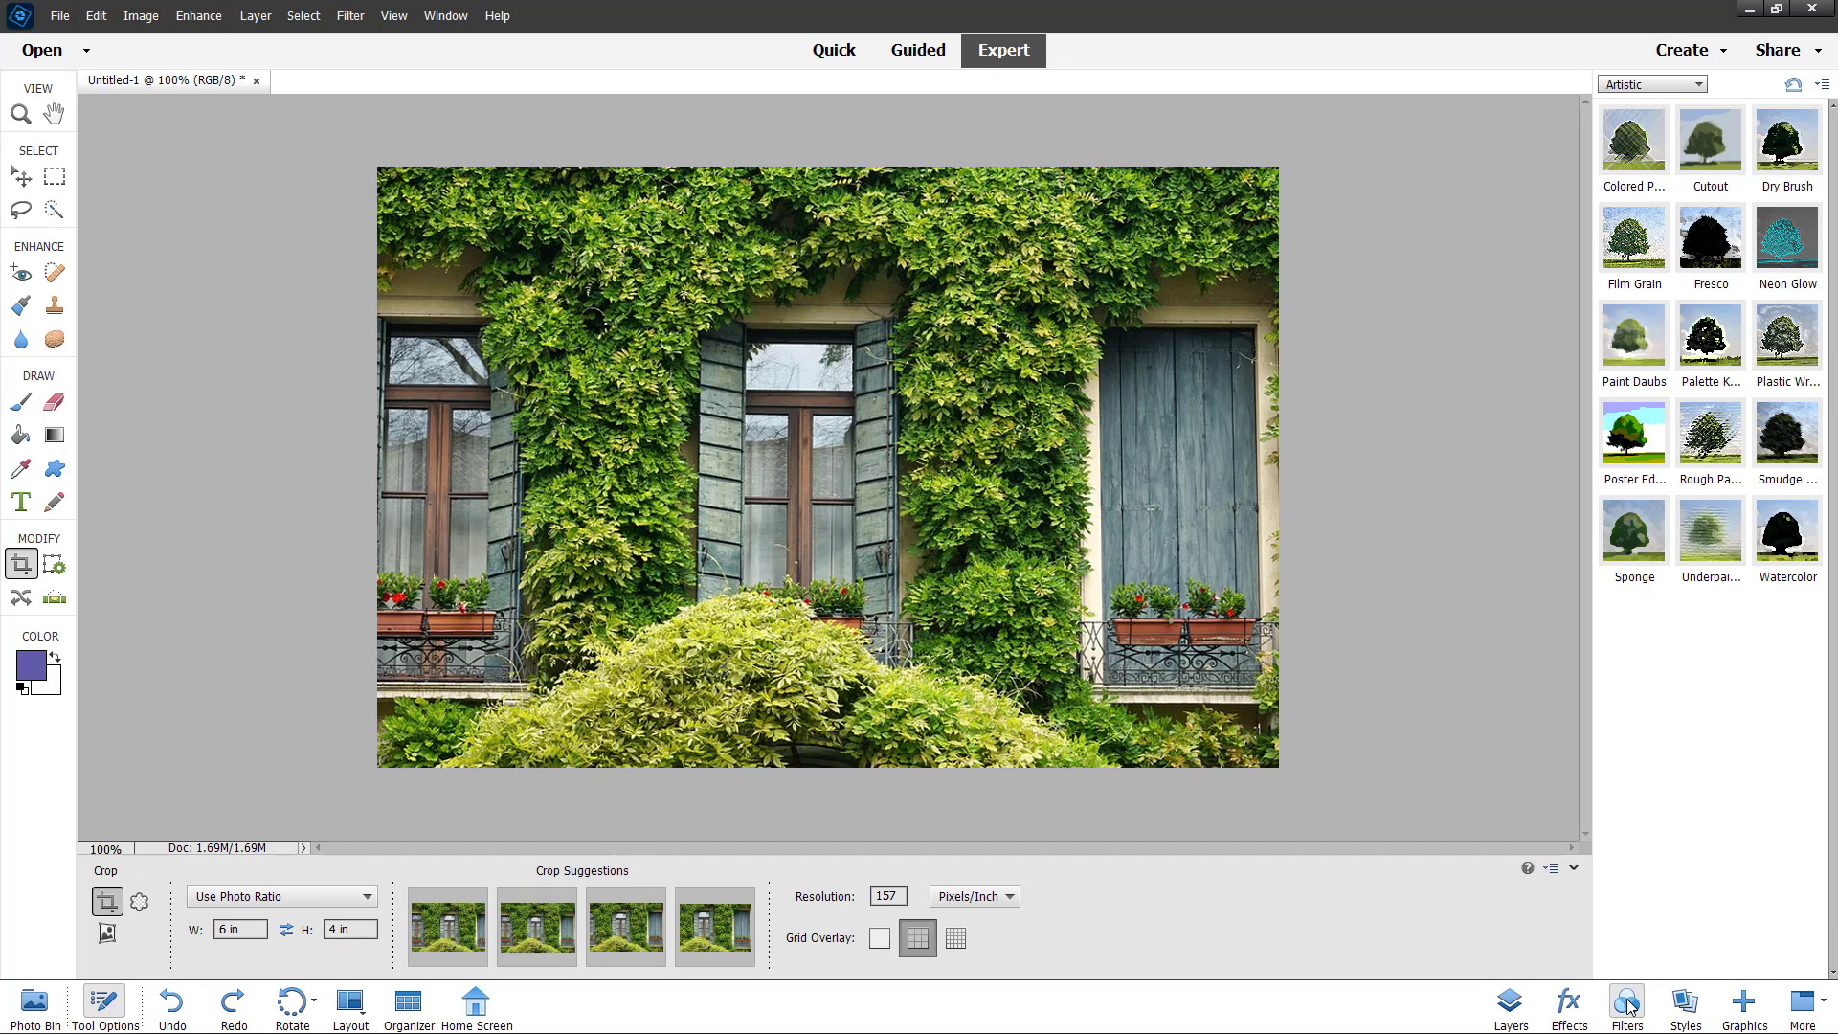
left_click(1696, 143)
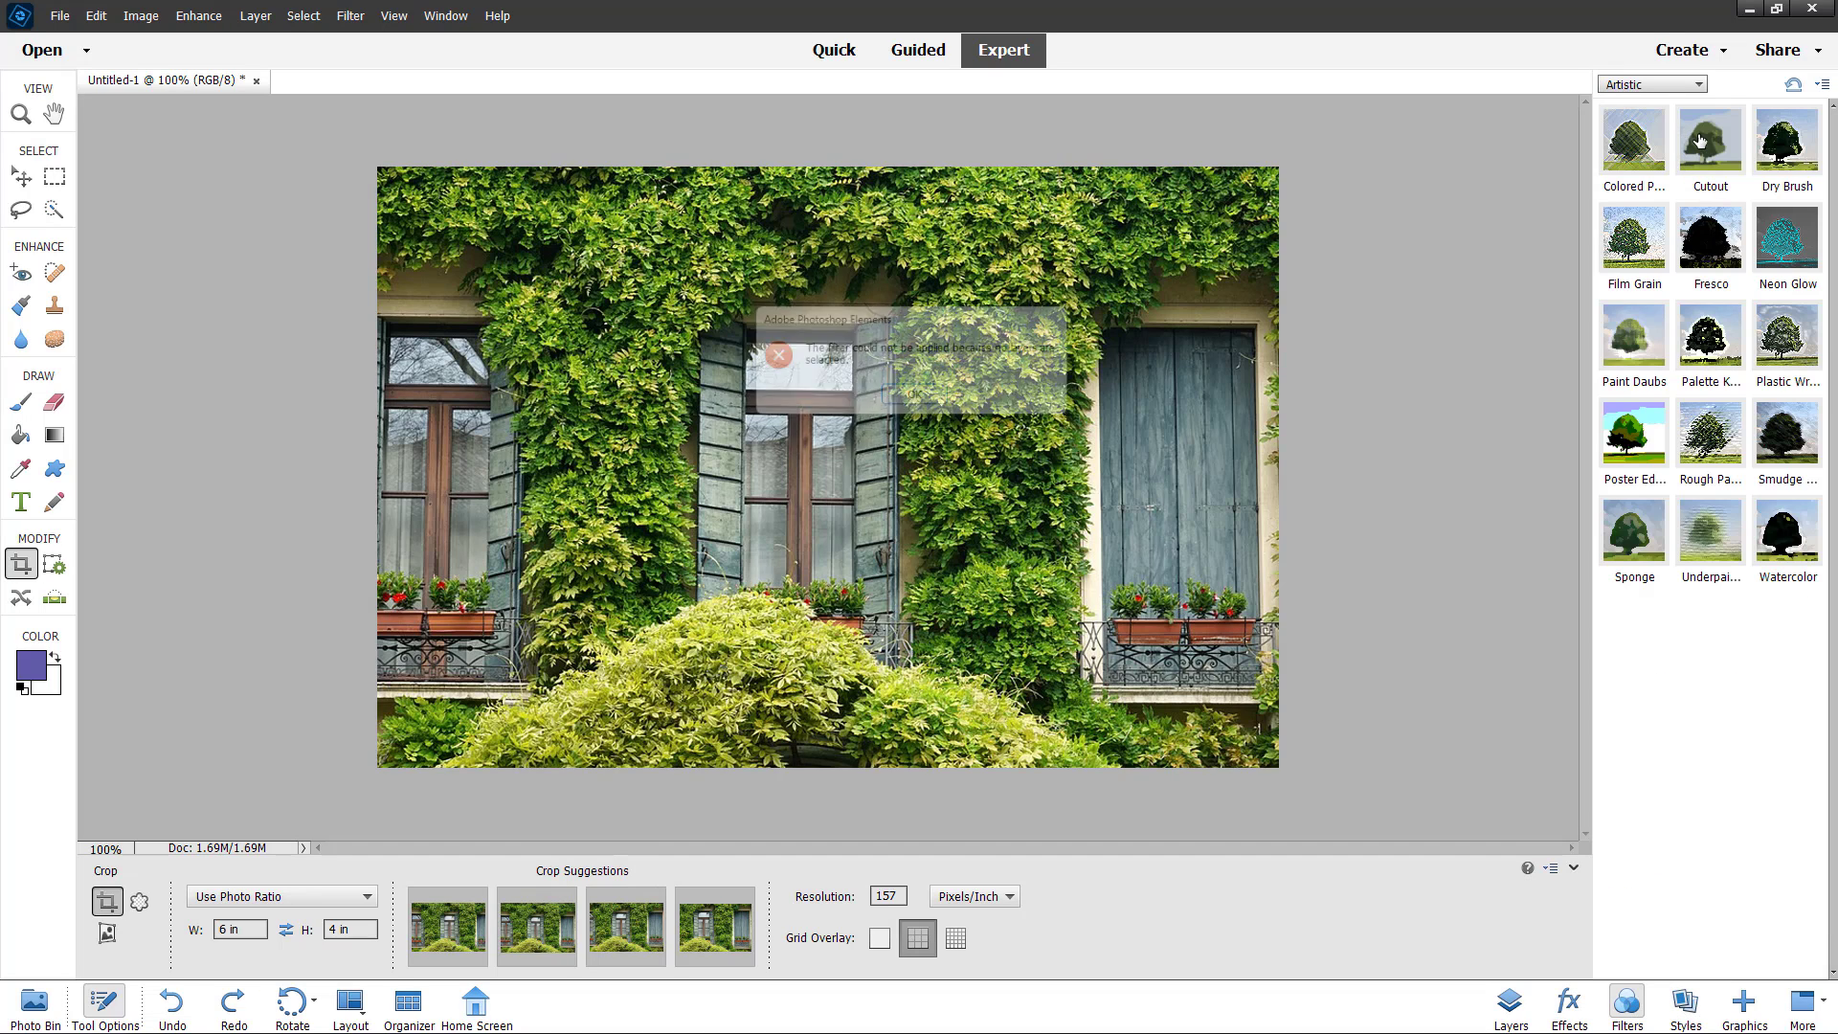
left_click(929, 401)
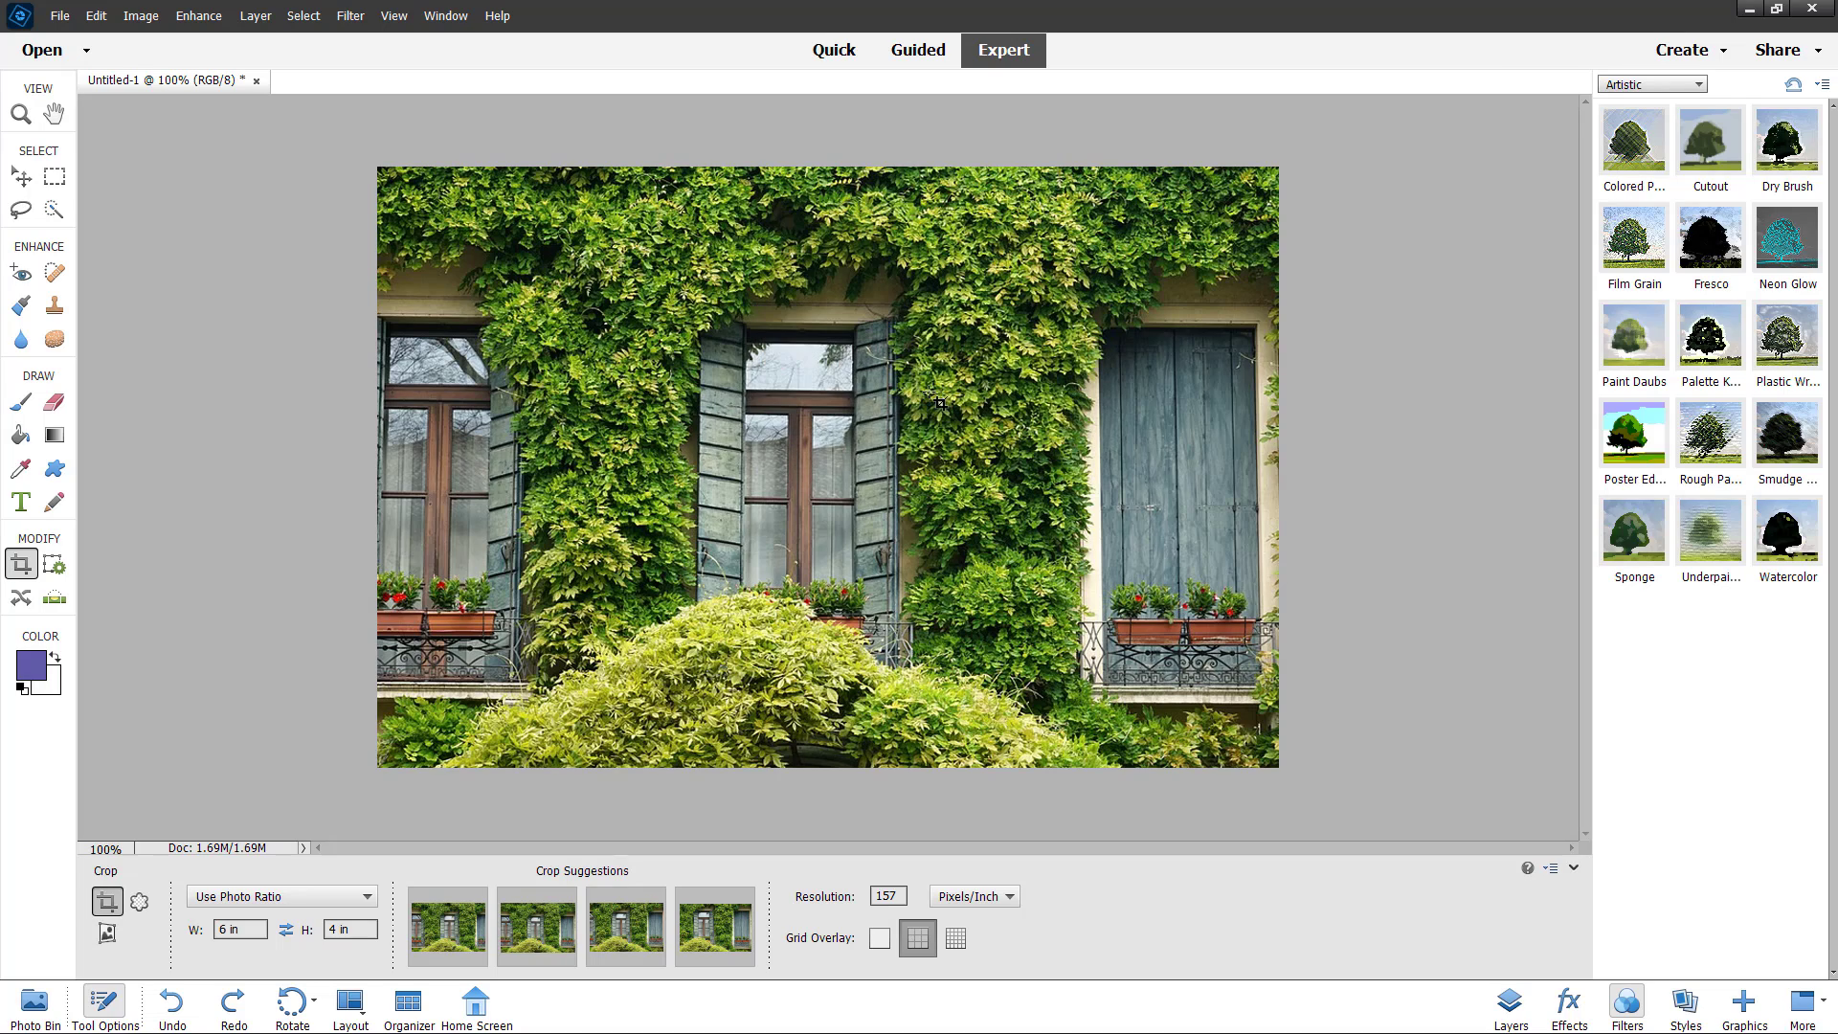
Select Layer 1 and apply the Cutout filter with 3 levels and an edge simplicity of 1
left_click(1510, 1003)
left_click(1690, 149)
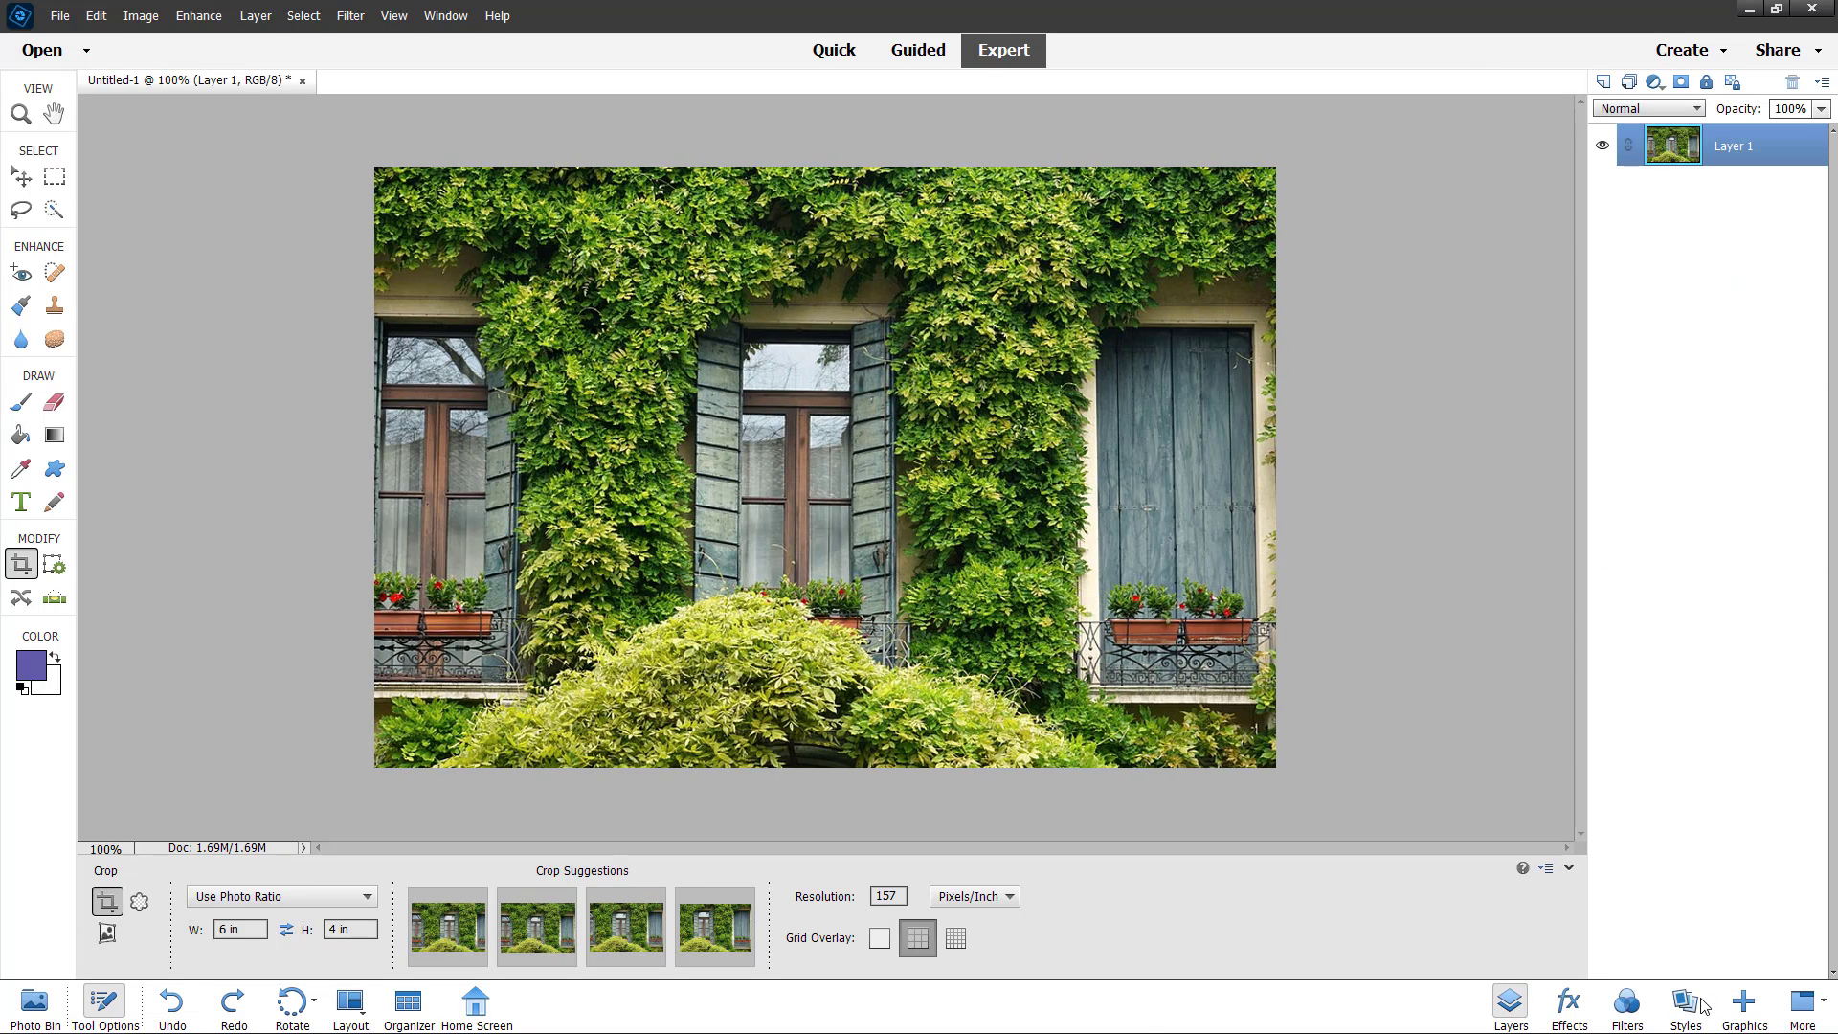
left_click(1627, 1003)
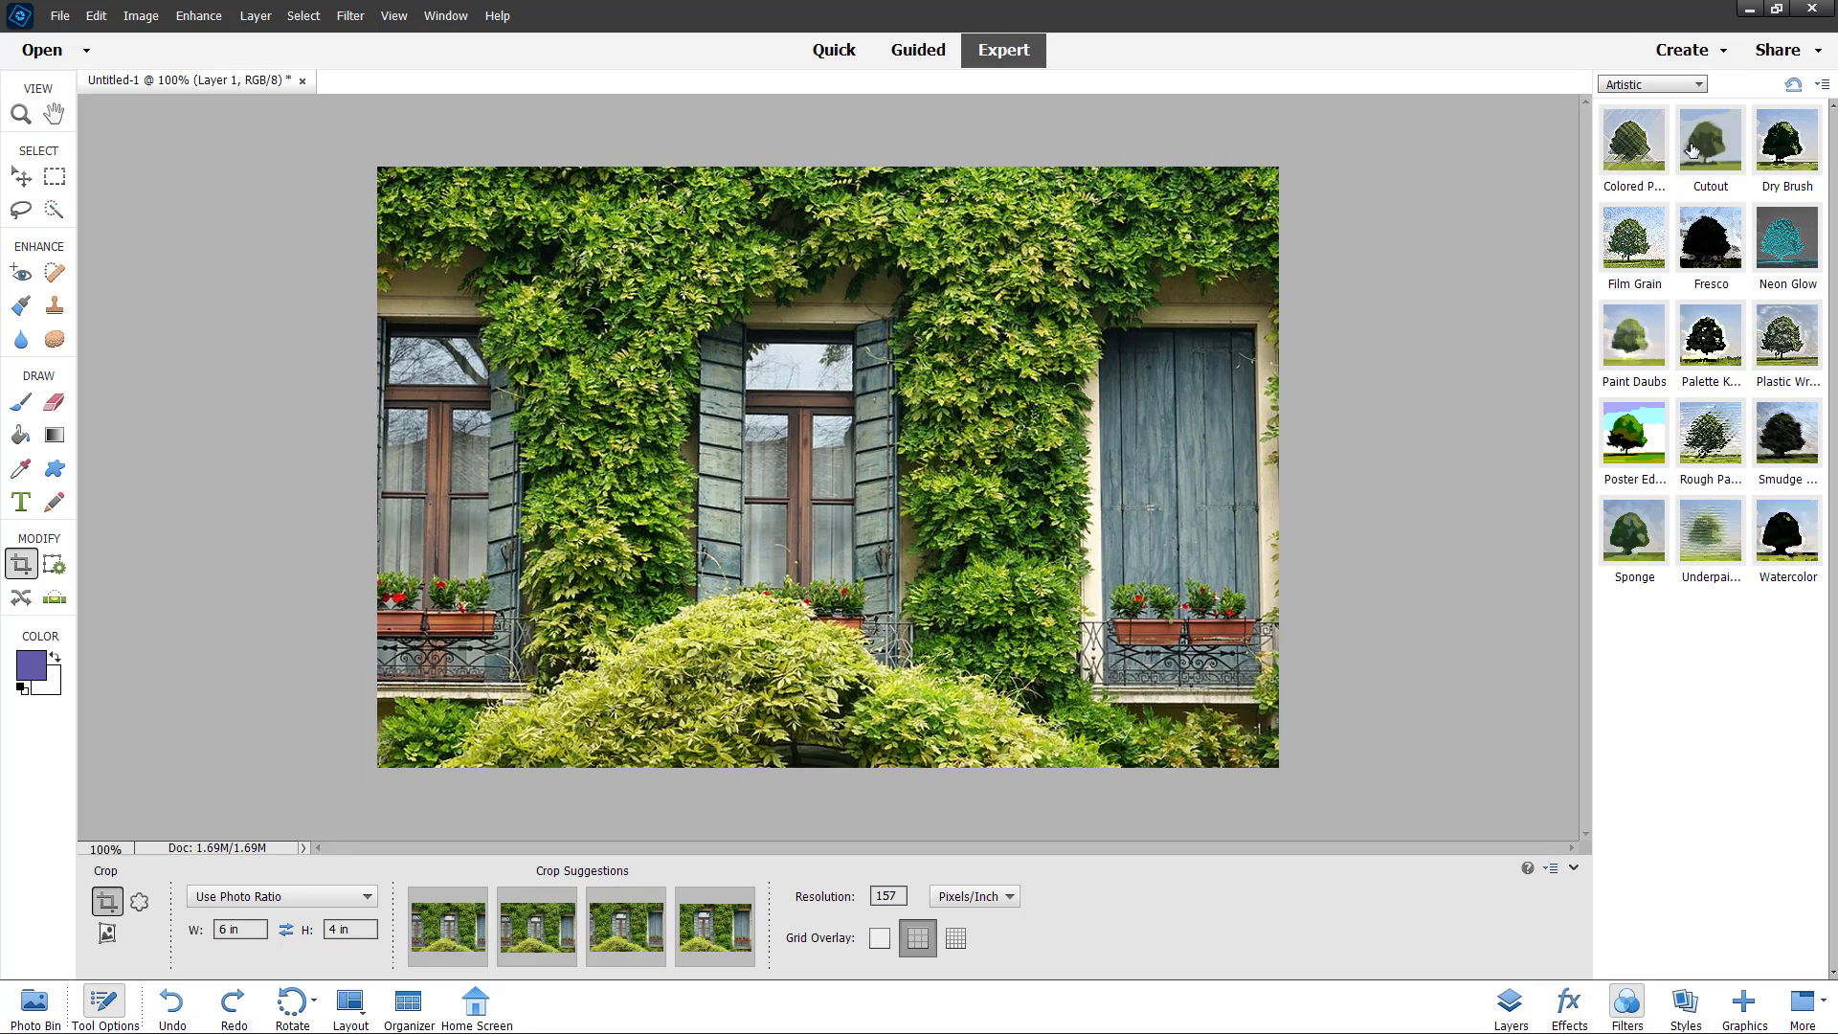
left_click(1693, 150)
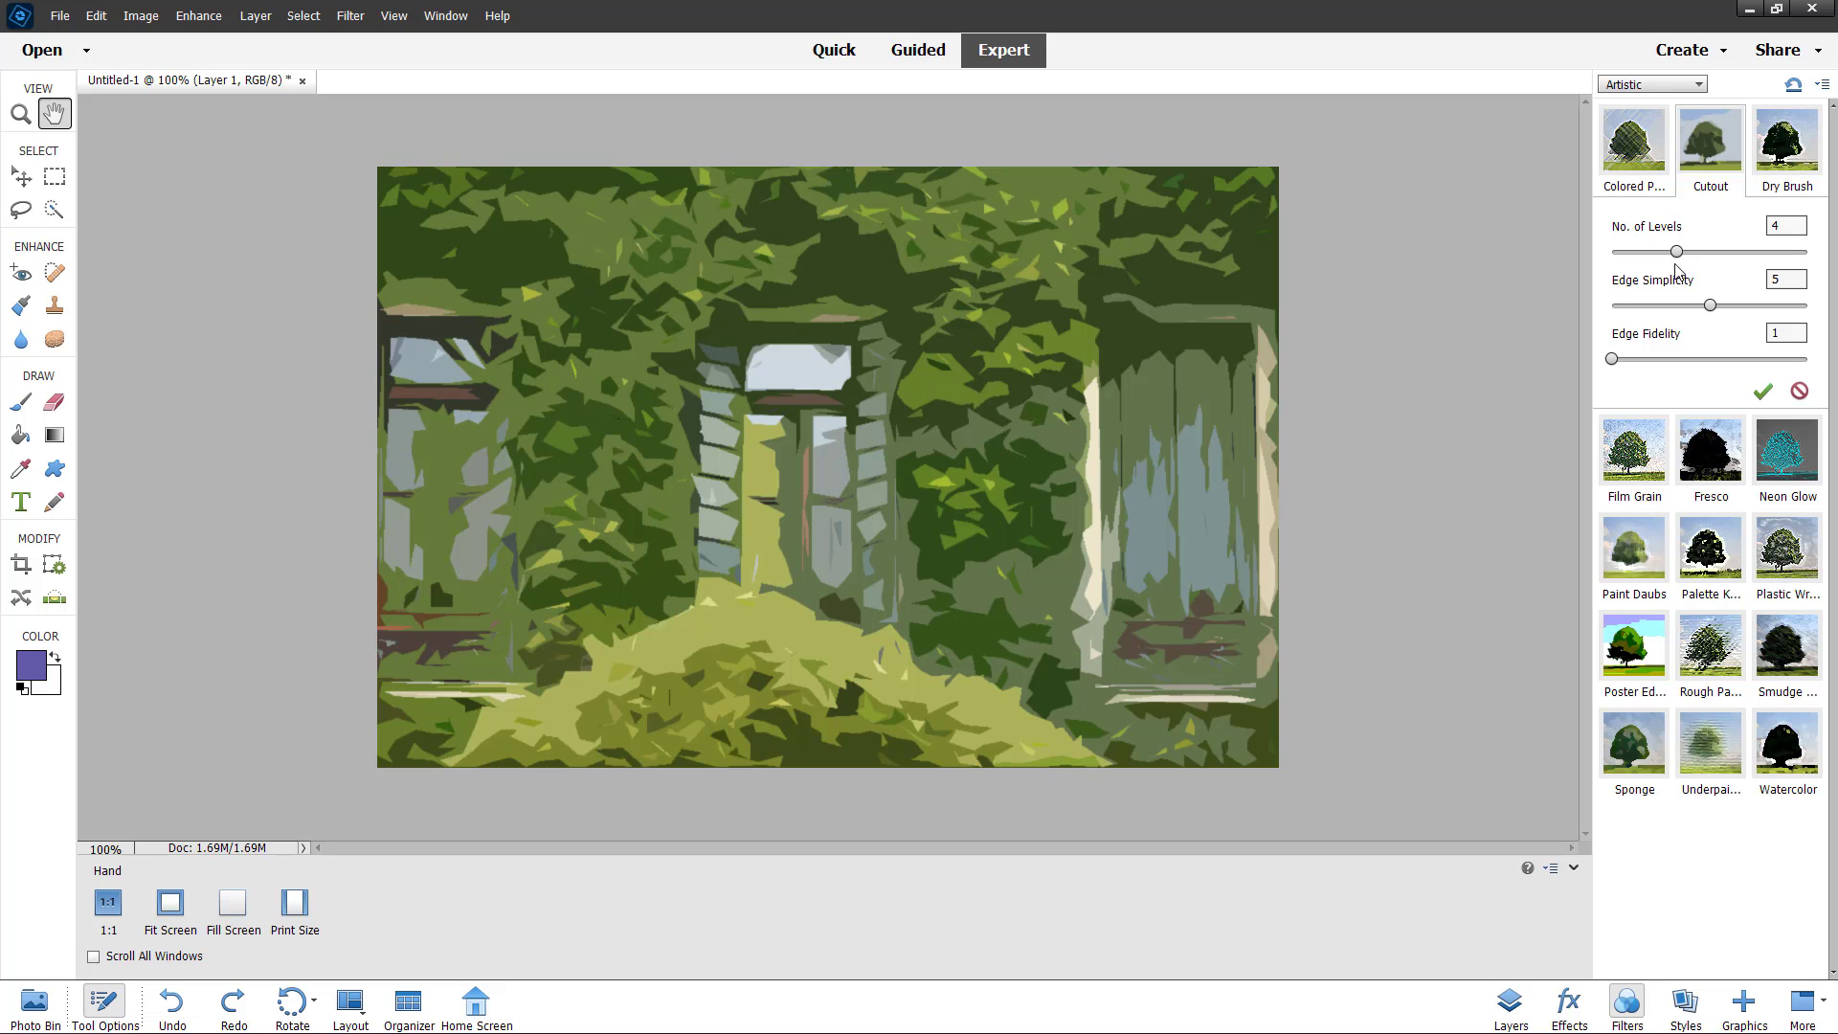
left_click_drag(1676, 252, 1636, 252)
left_click_drag(1667, 317, 1638, 308)
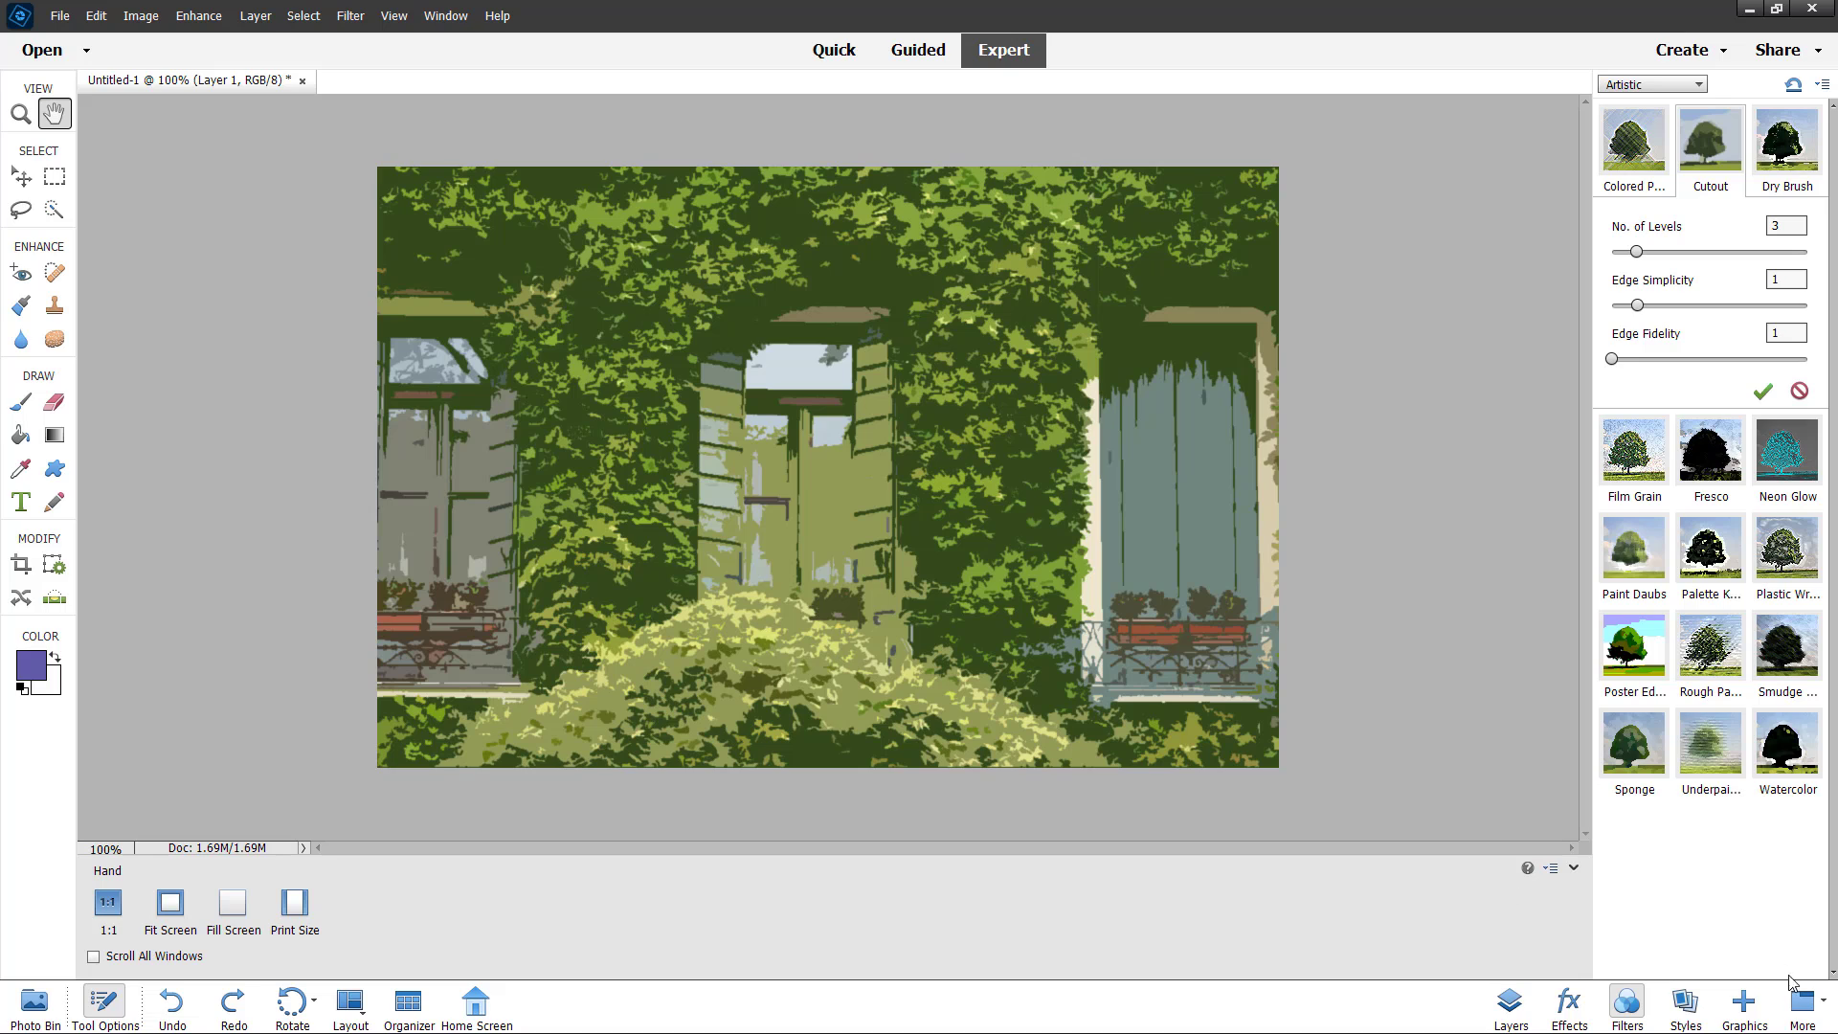
Show History as a separate floating panel beside the photo and close the rest of its panel group
left_click(1805, 1003)
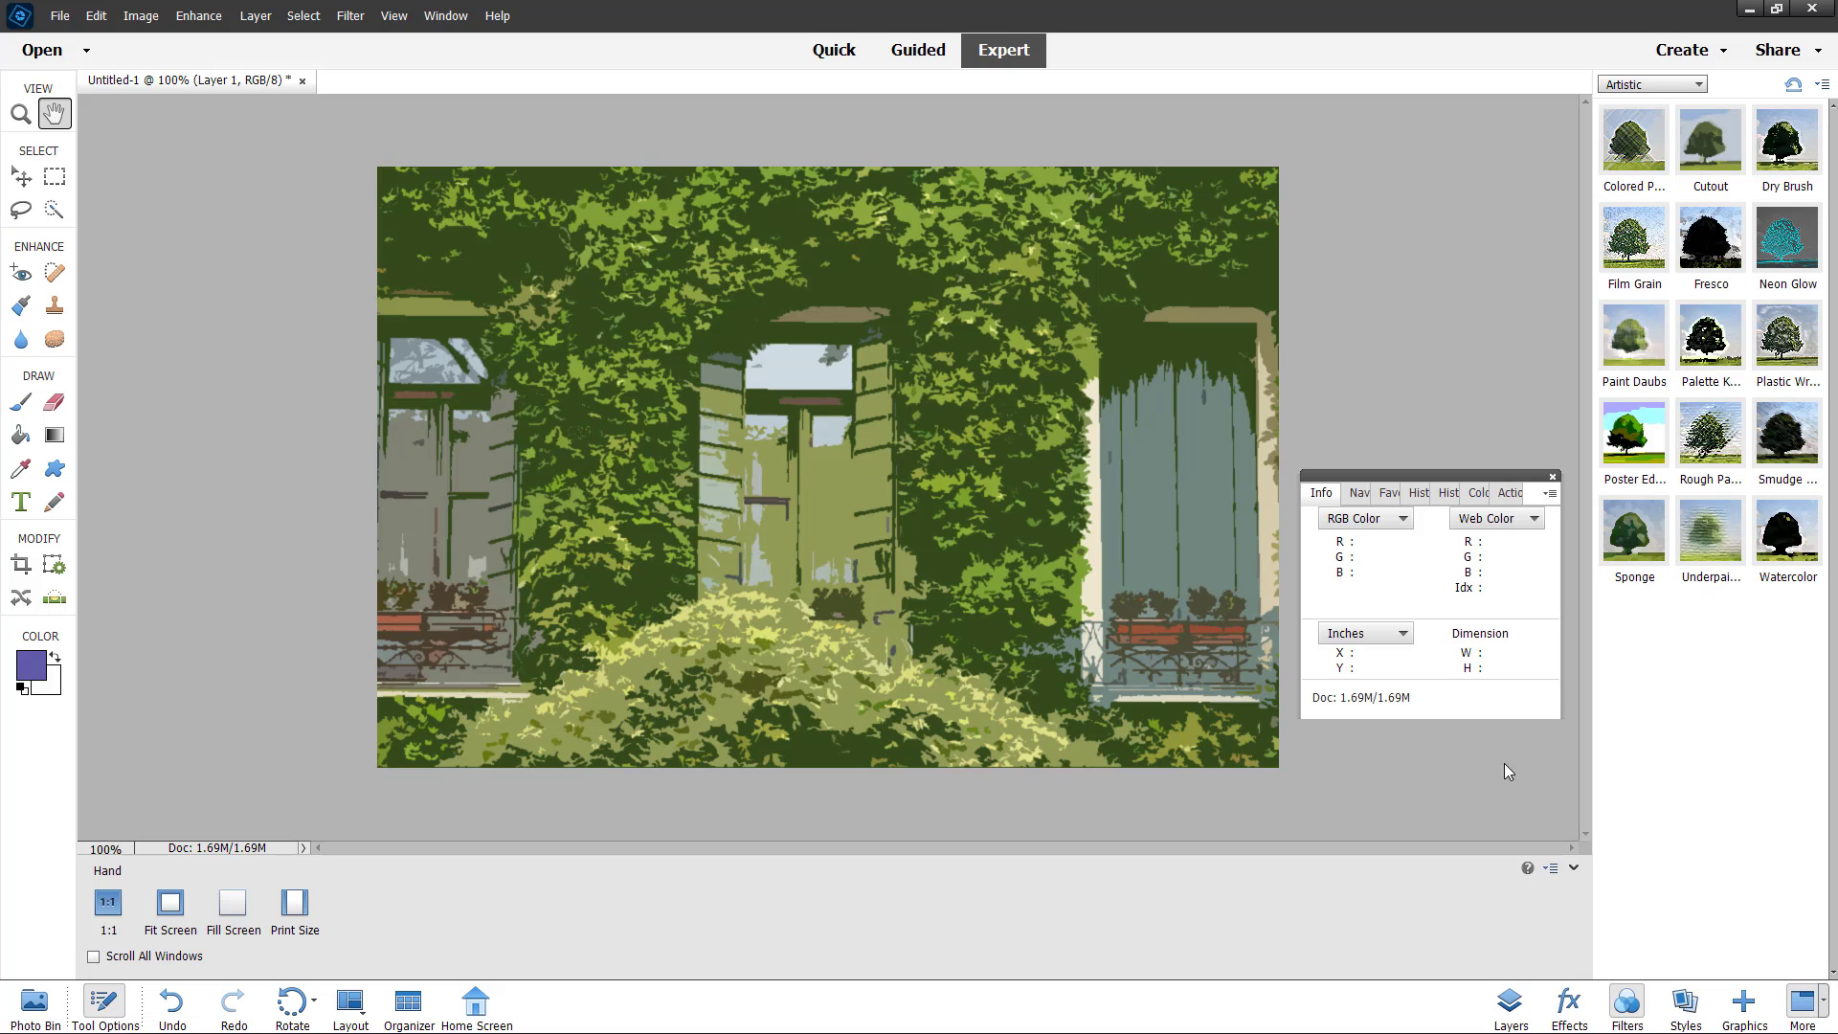
left_click(1421, 494)
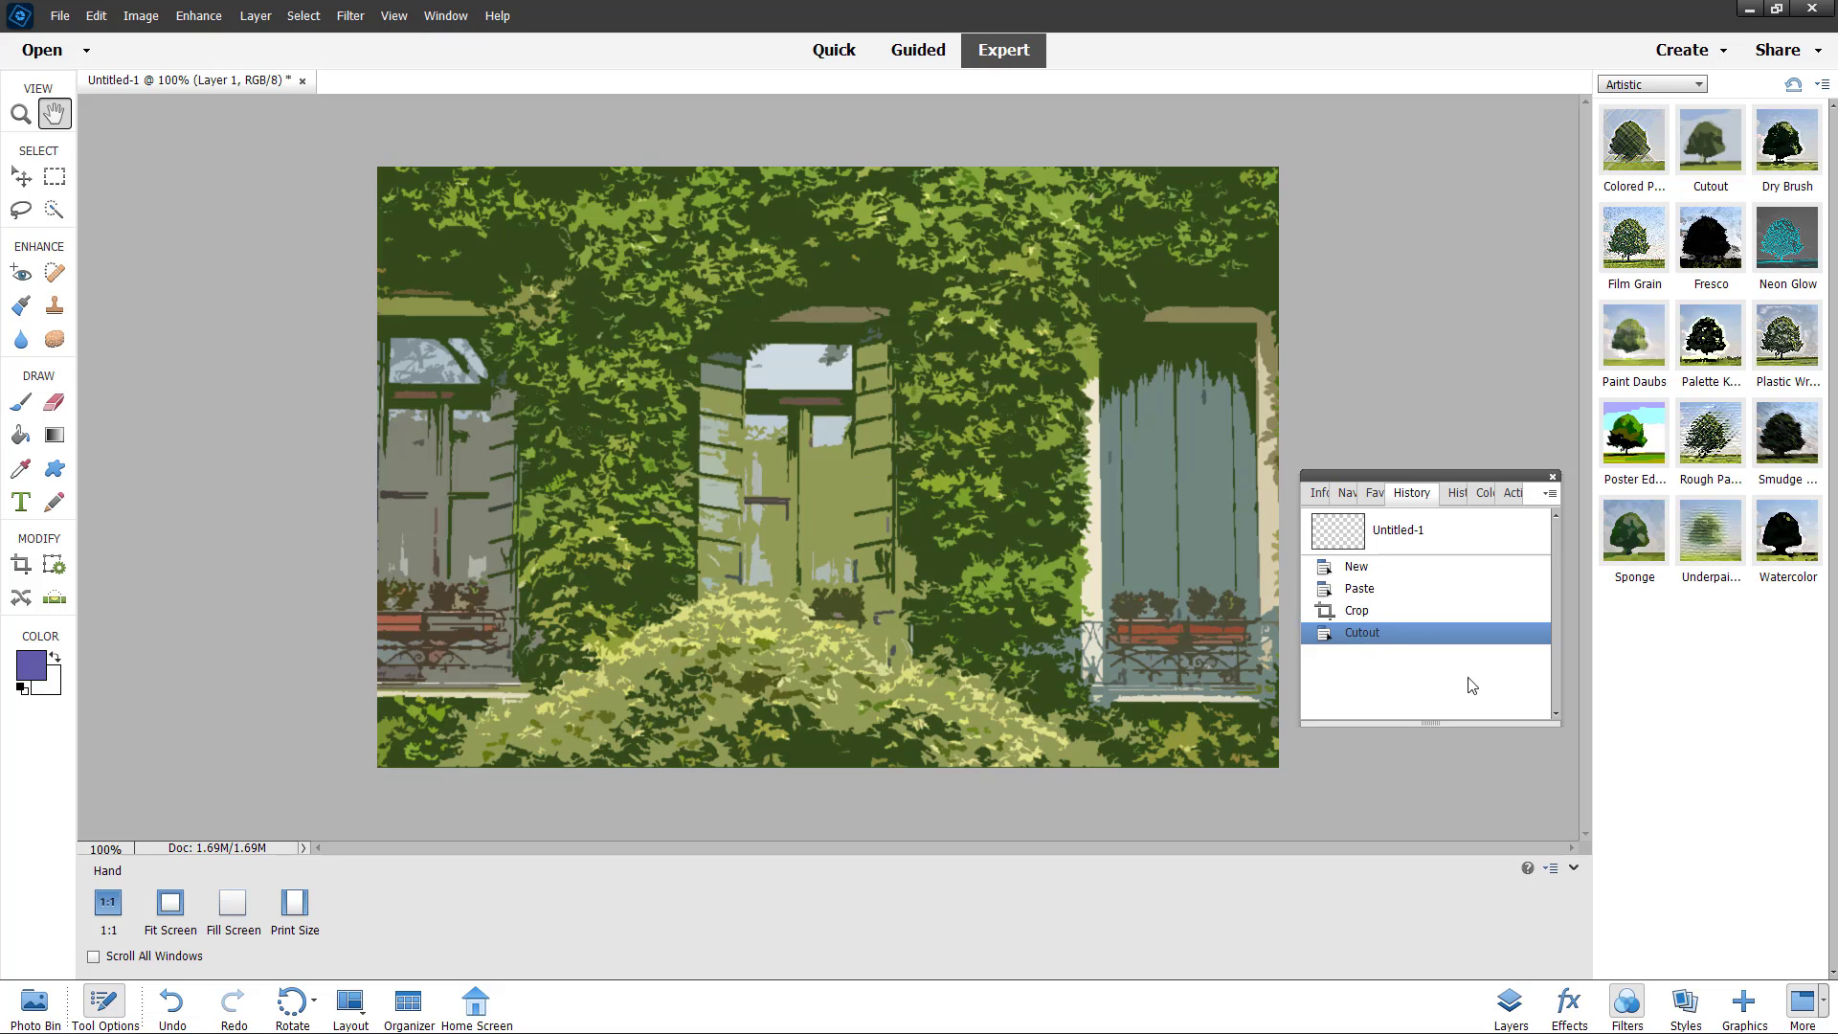
left_click(1824, 1001)
left_click(1828, 1002)
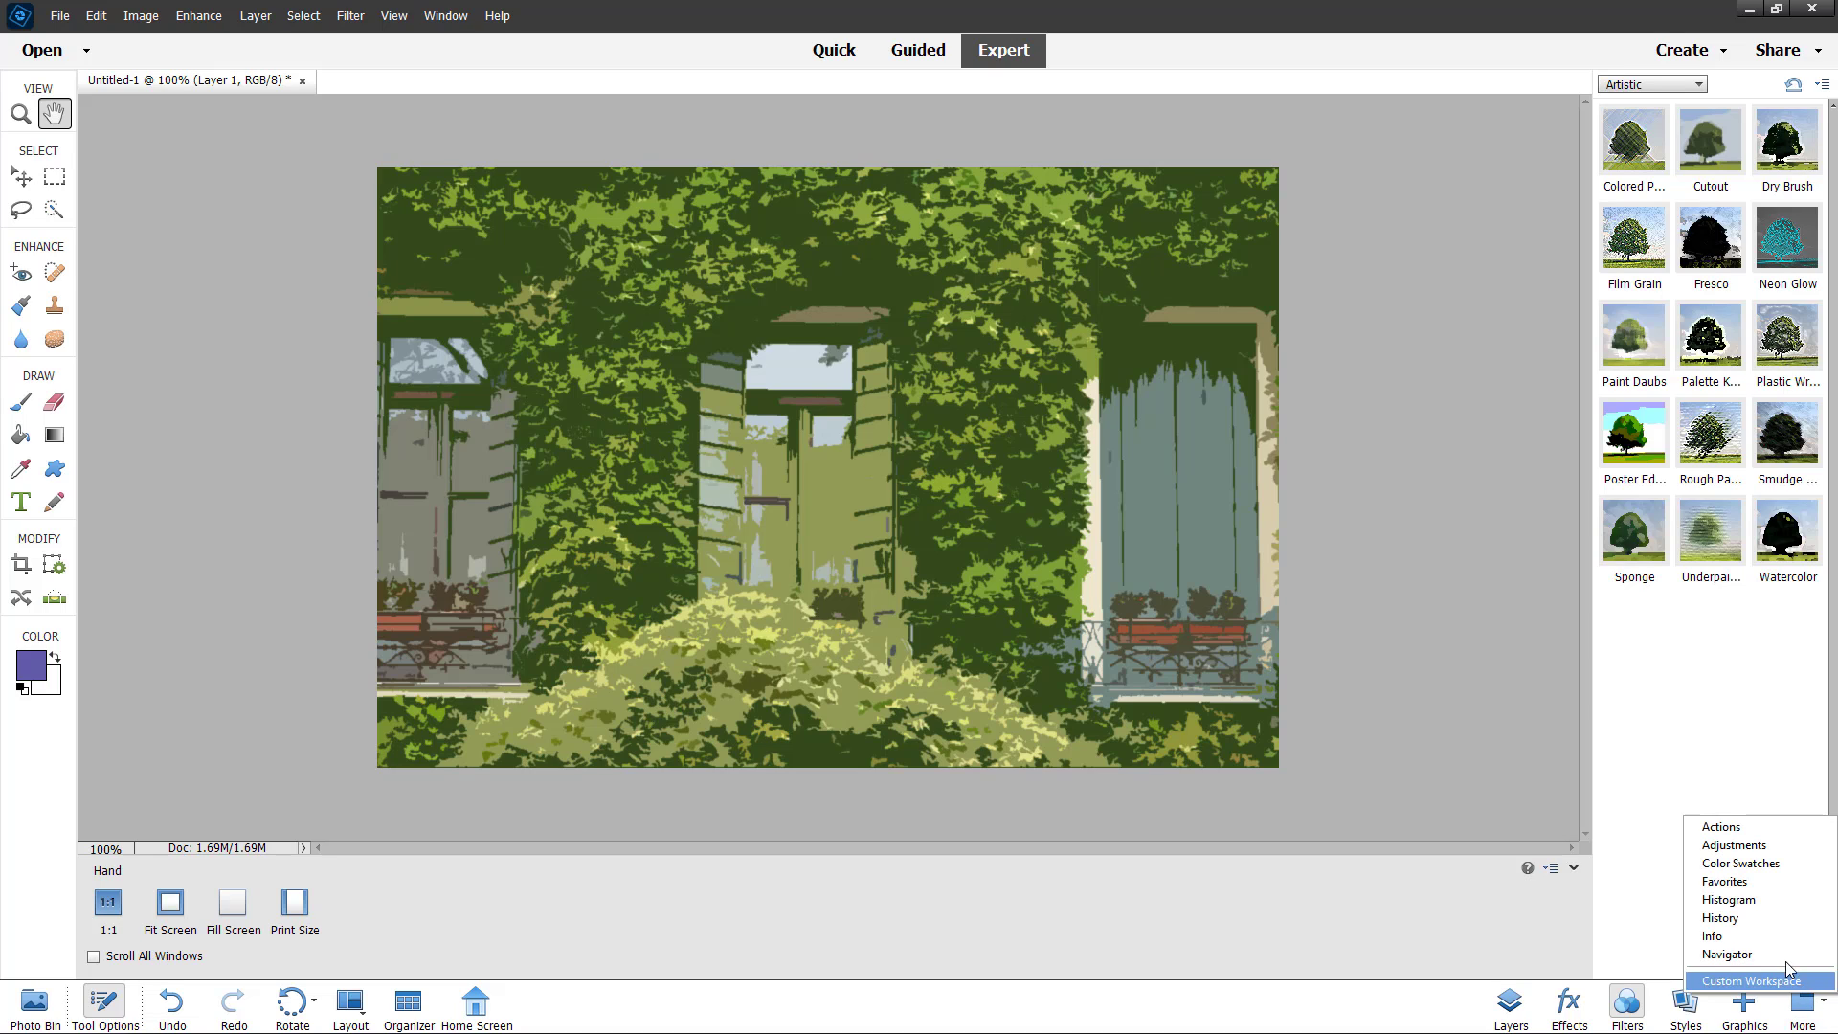
left_click(1720, 917)
left_click_drag(1400, 497, 1370, 312)
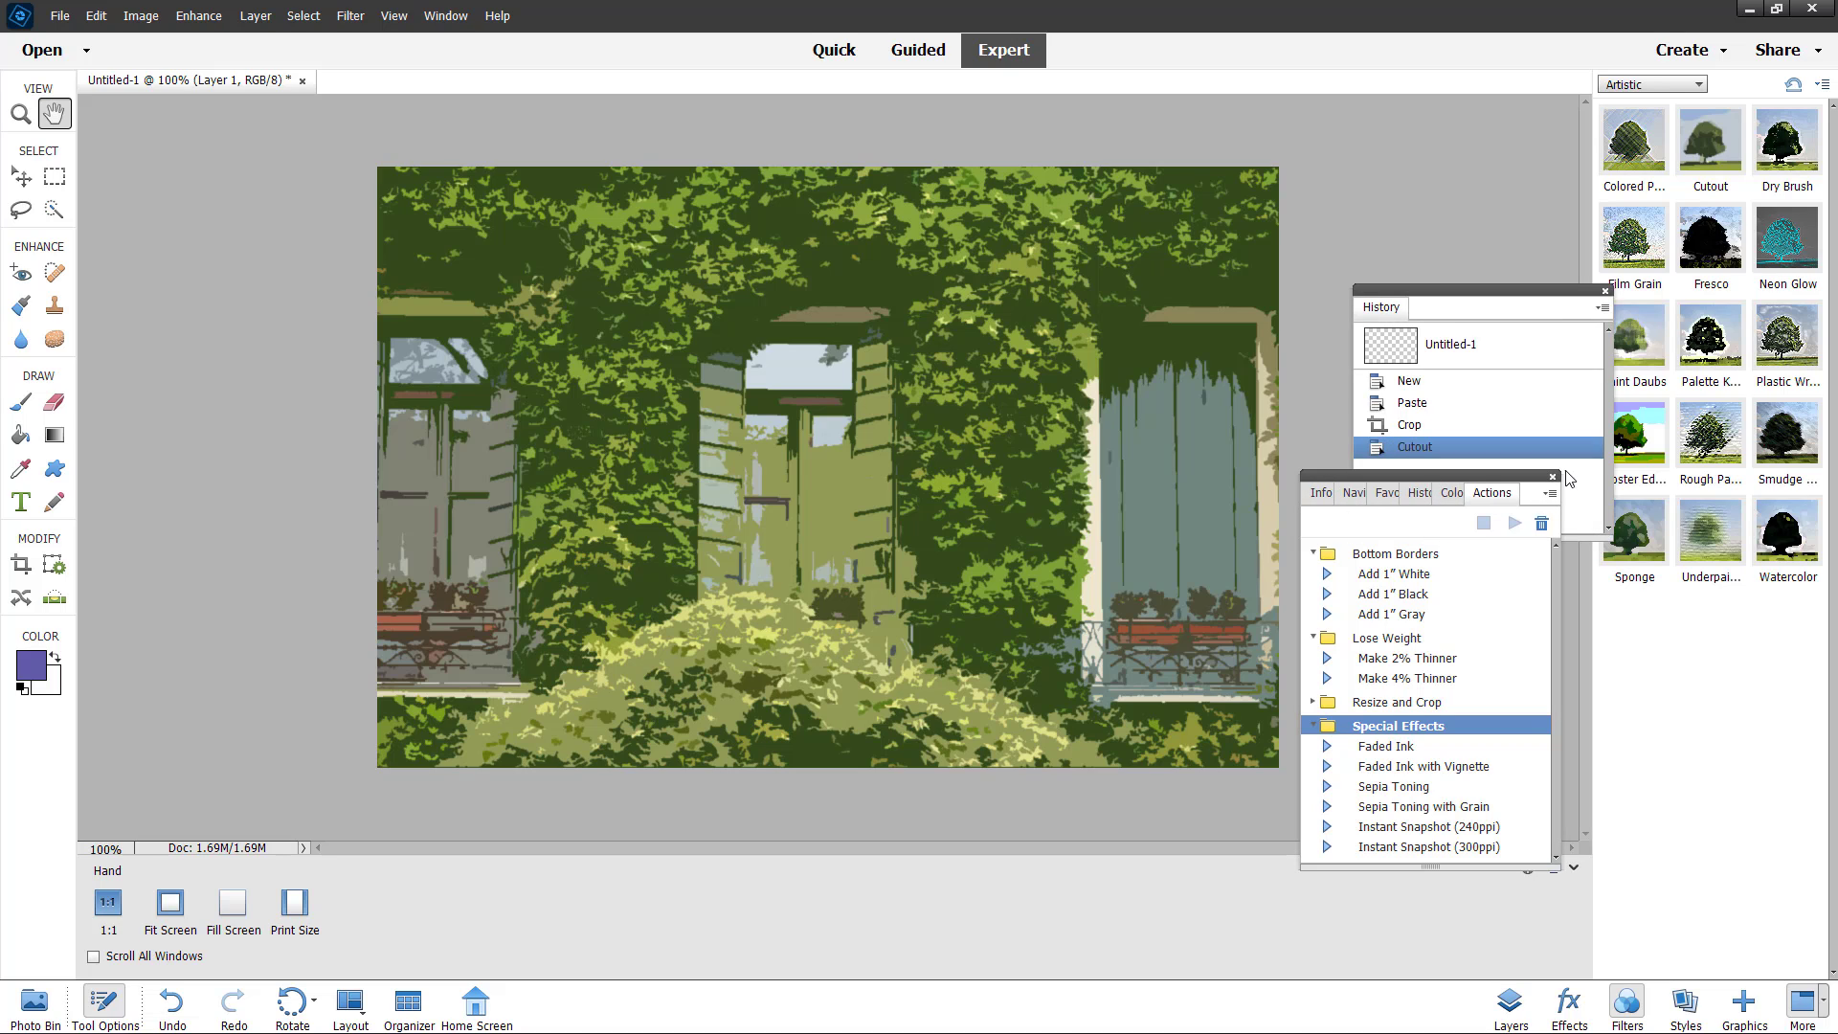
left_click(1553, 478)
left_click(447, 16)
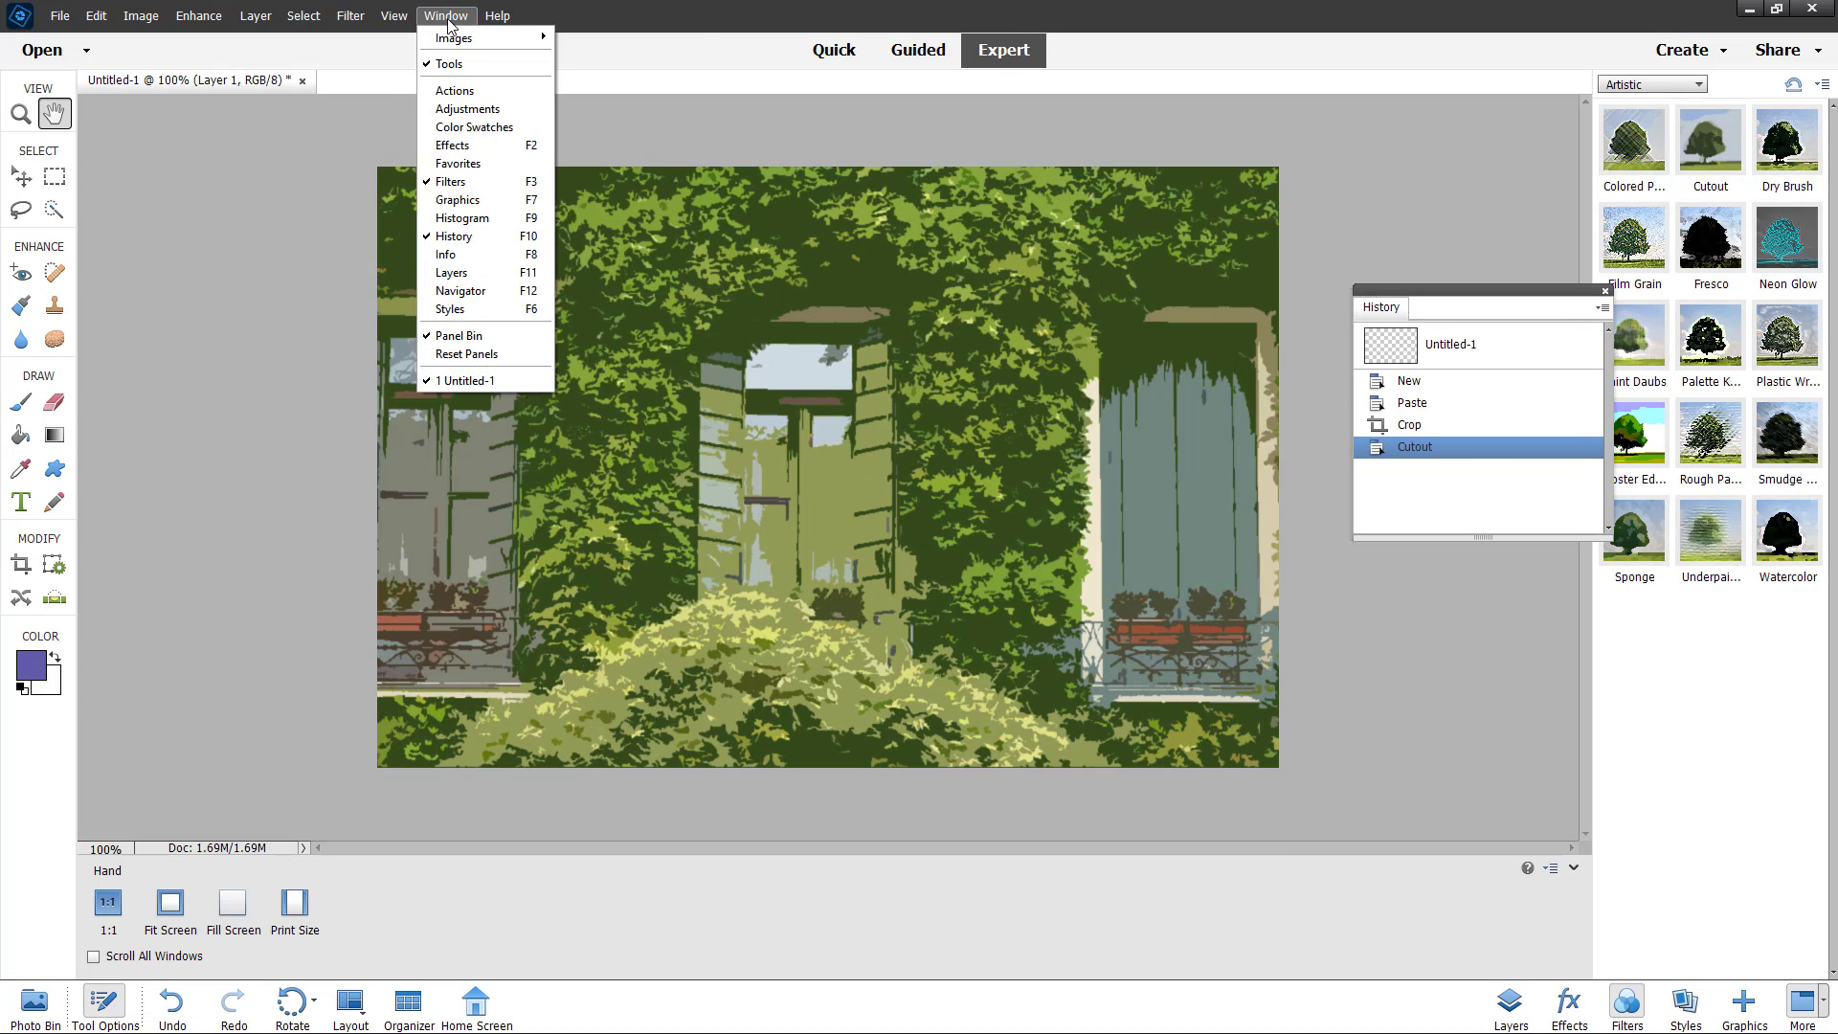
left_click(1525, 304)
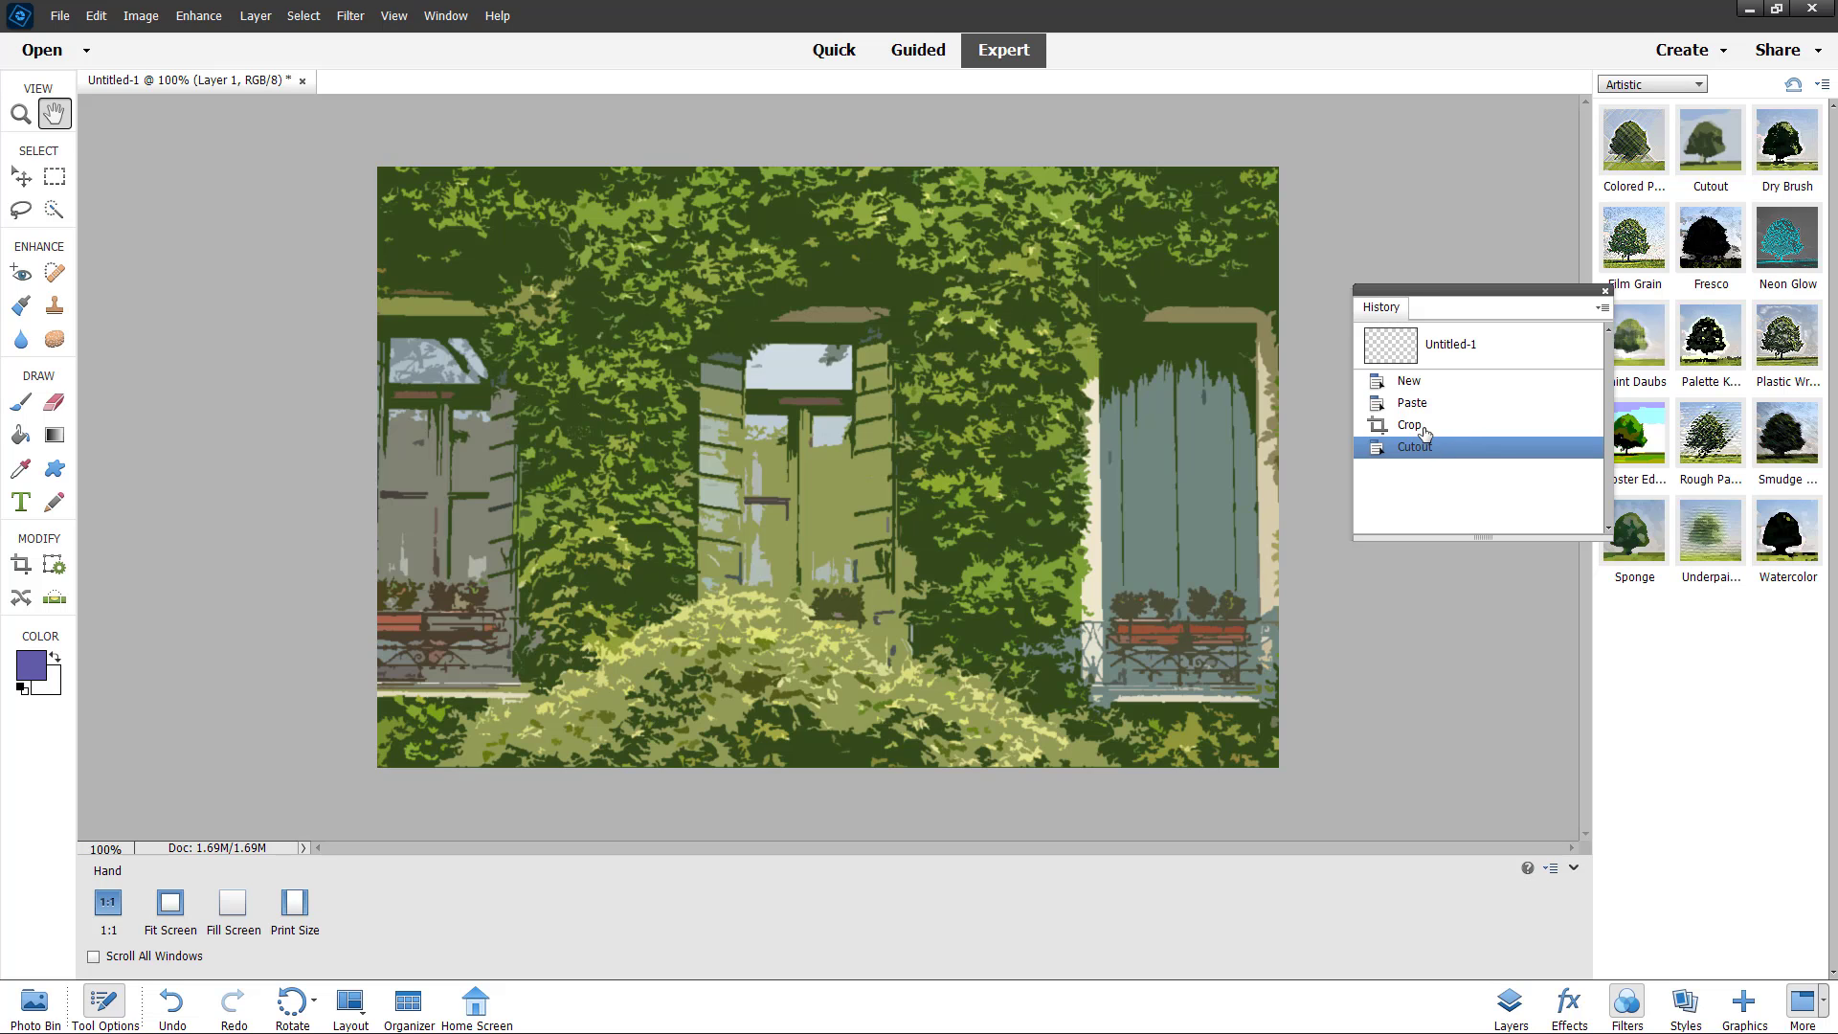
Undo and restore the Cutout filter, and finally return the photo to the Crop state in its history
key("ctrl+z")
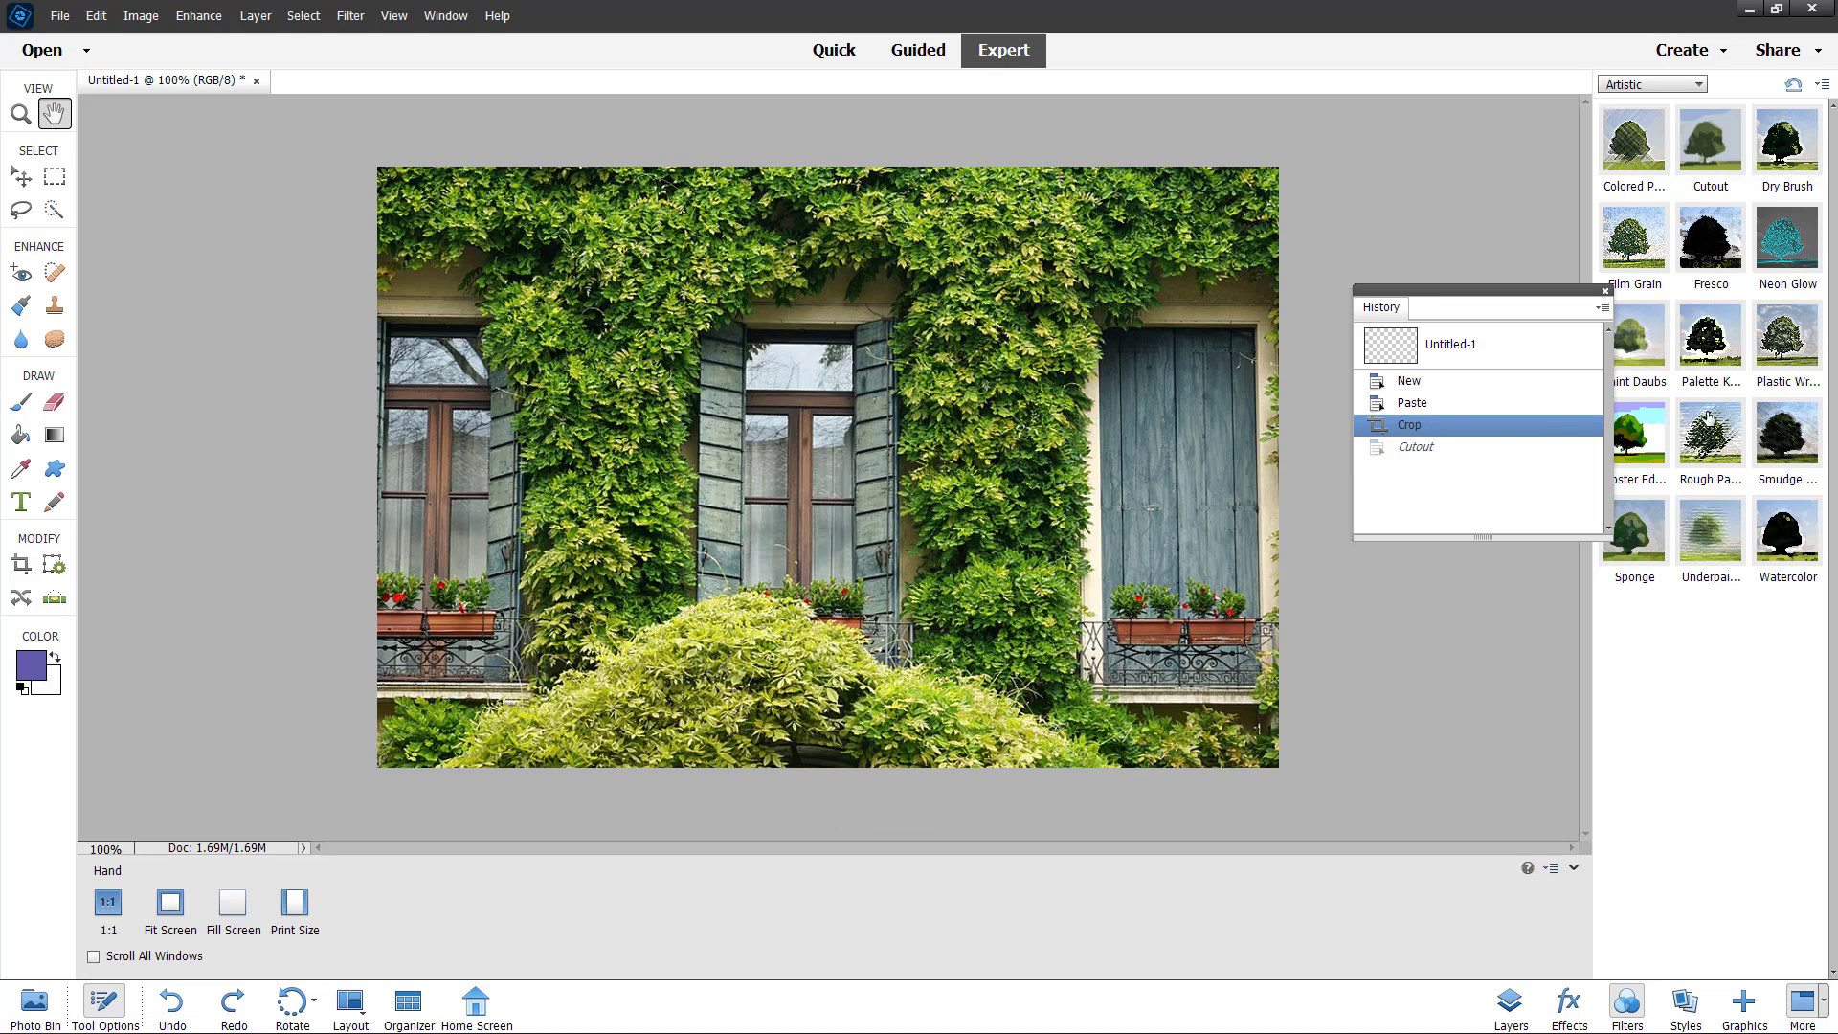
left_click(1417, 448)
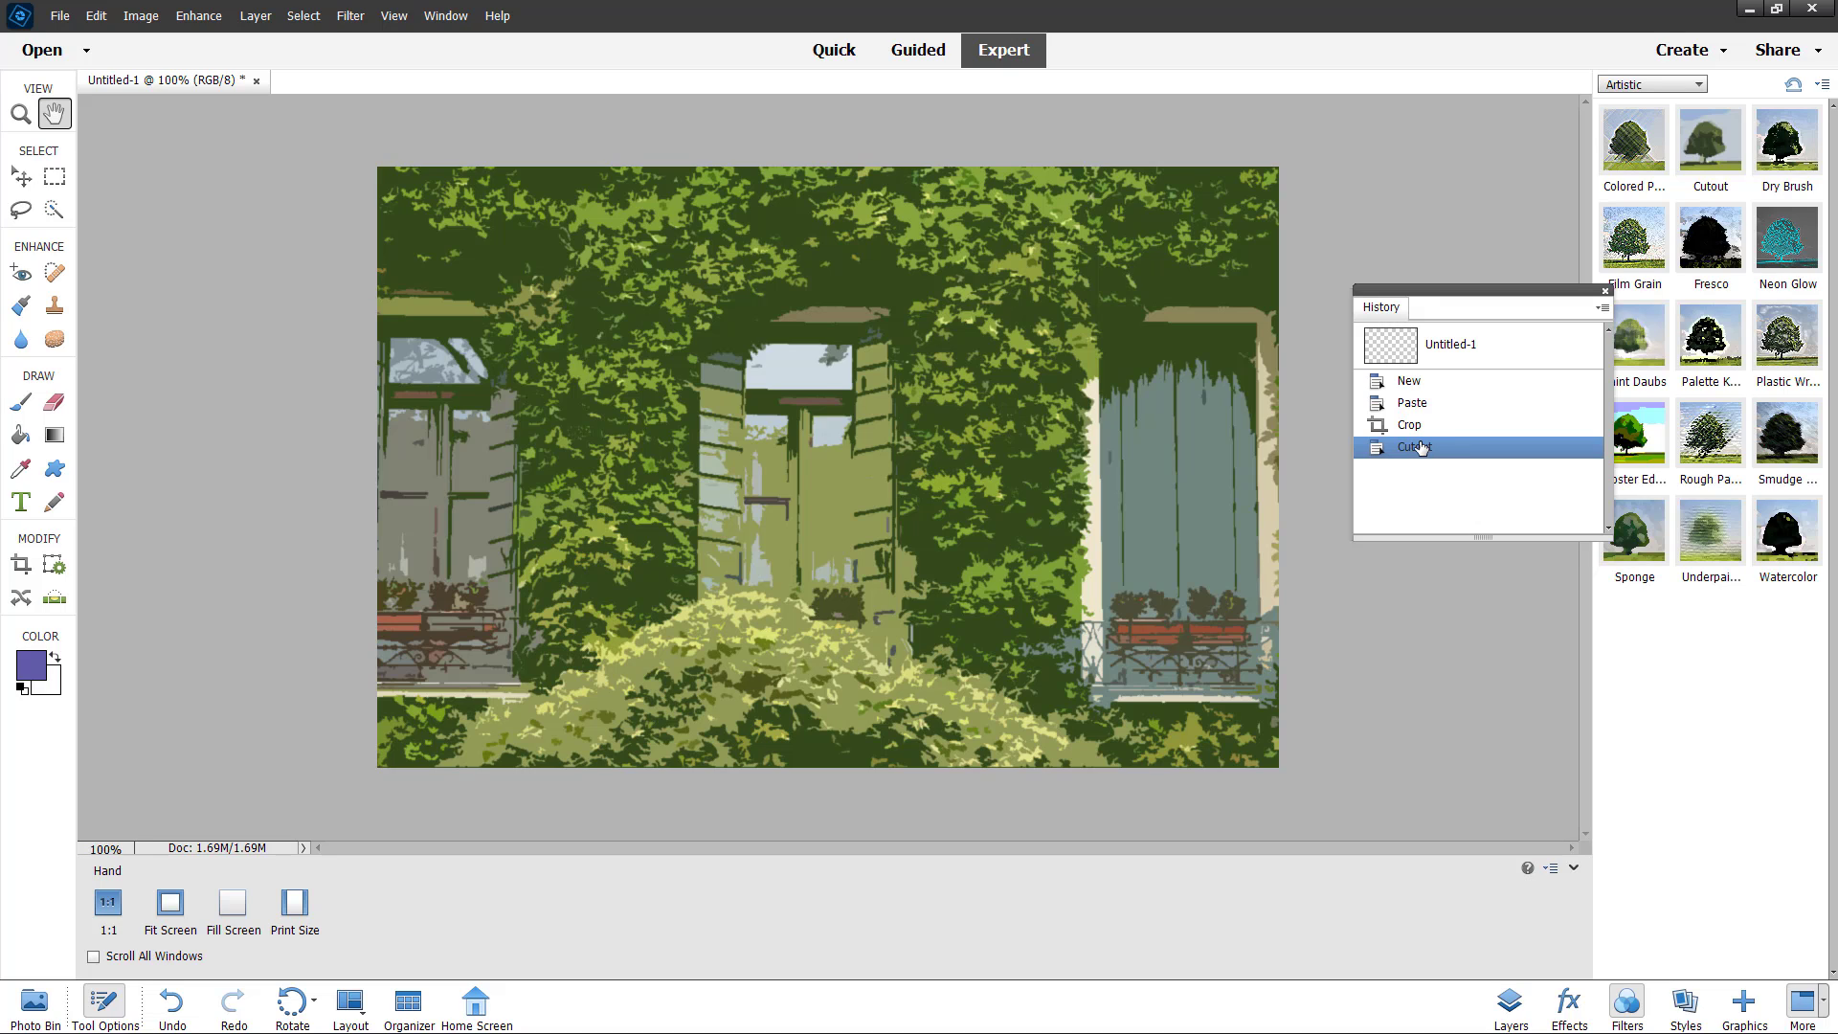
left_click(96, 15)
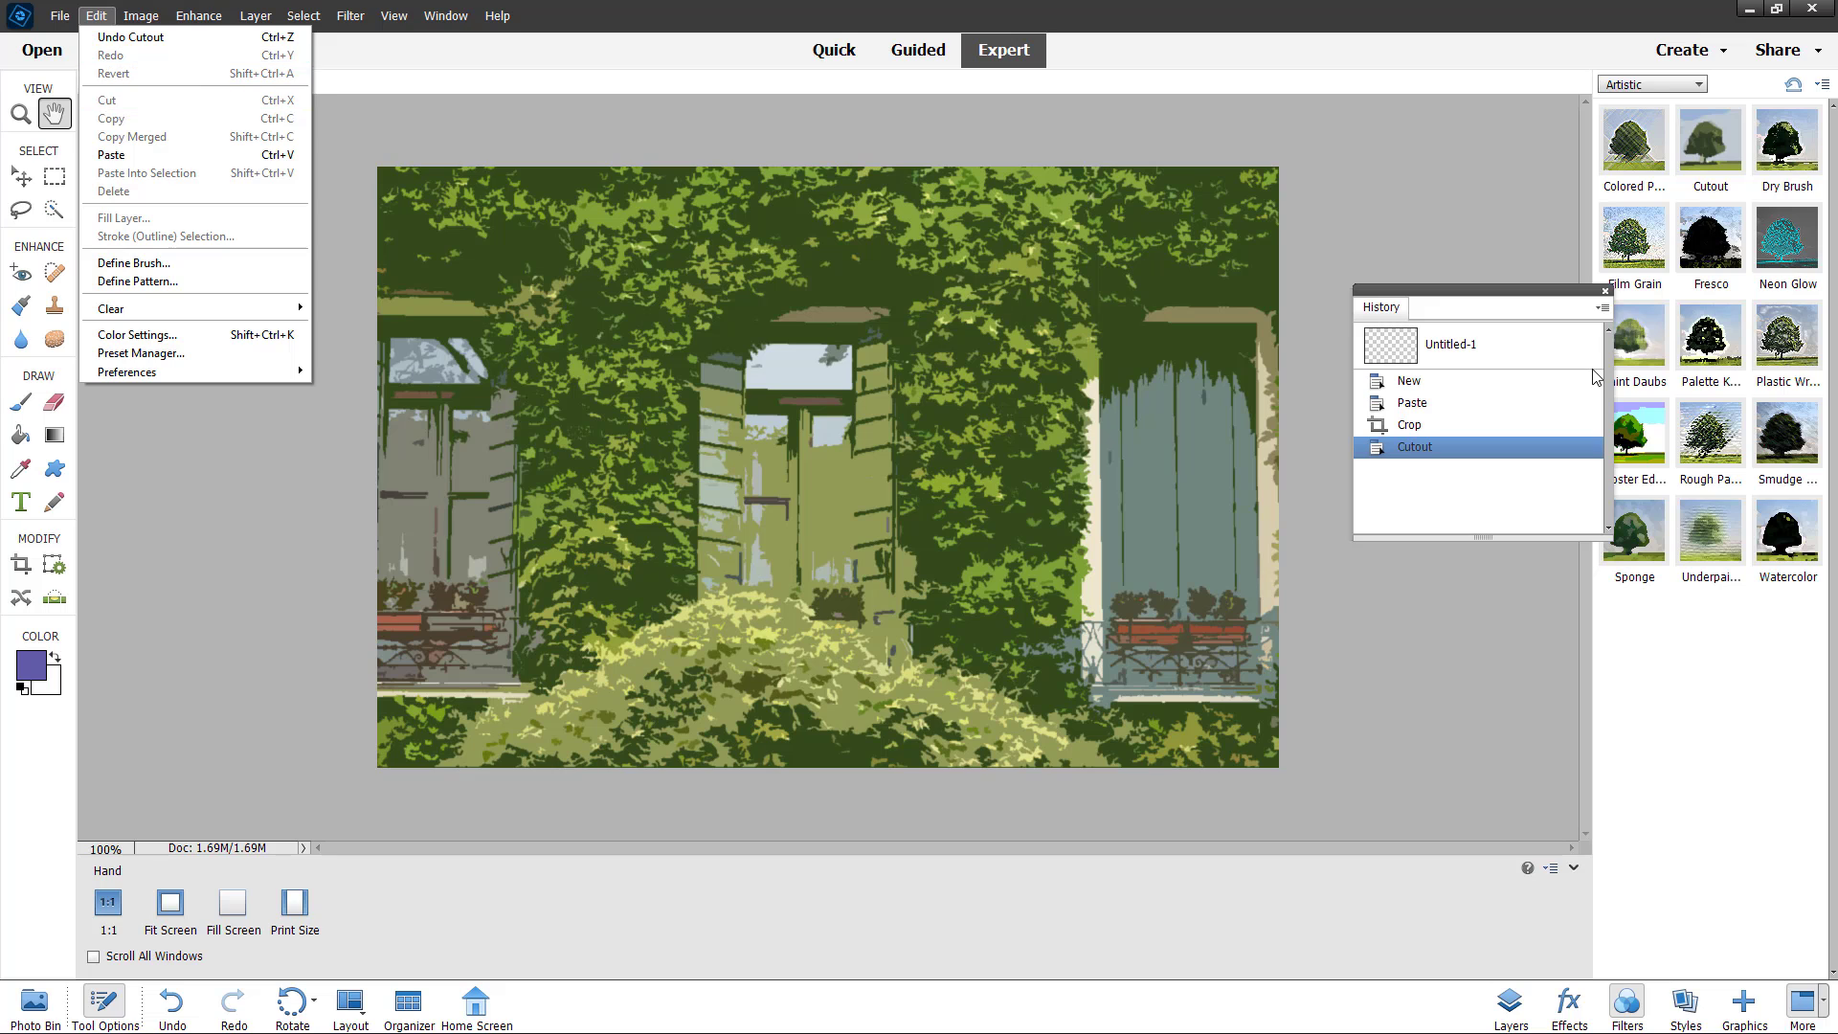
left_click(1414, 449)
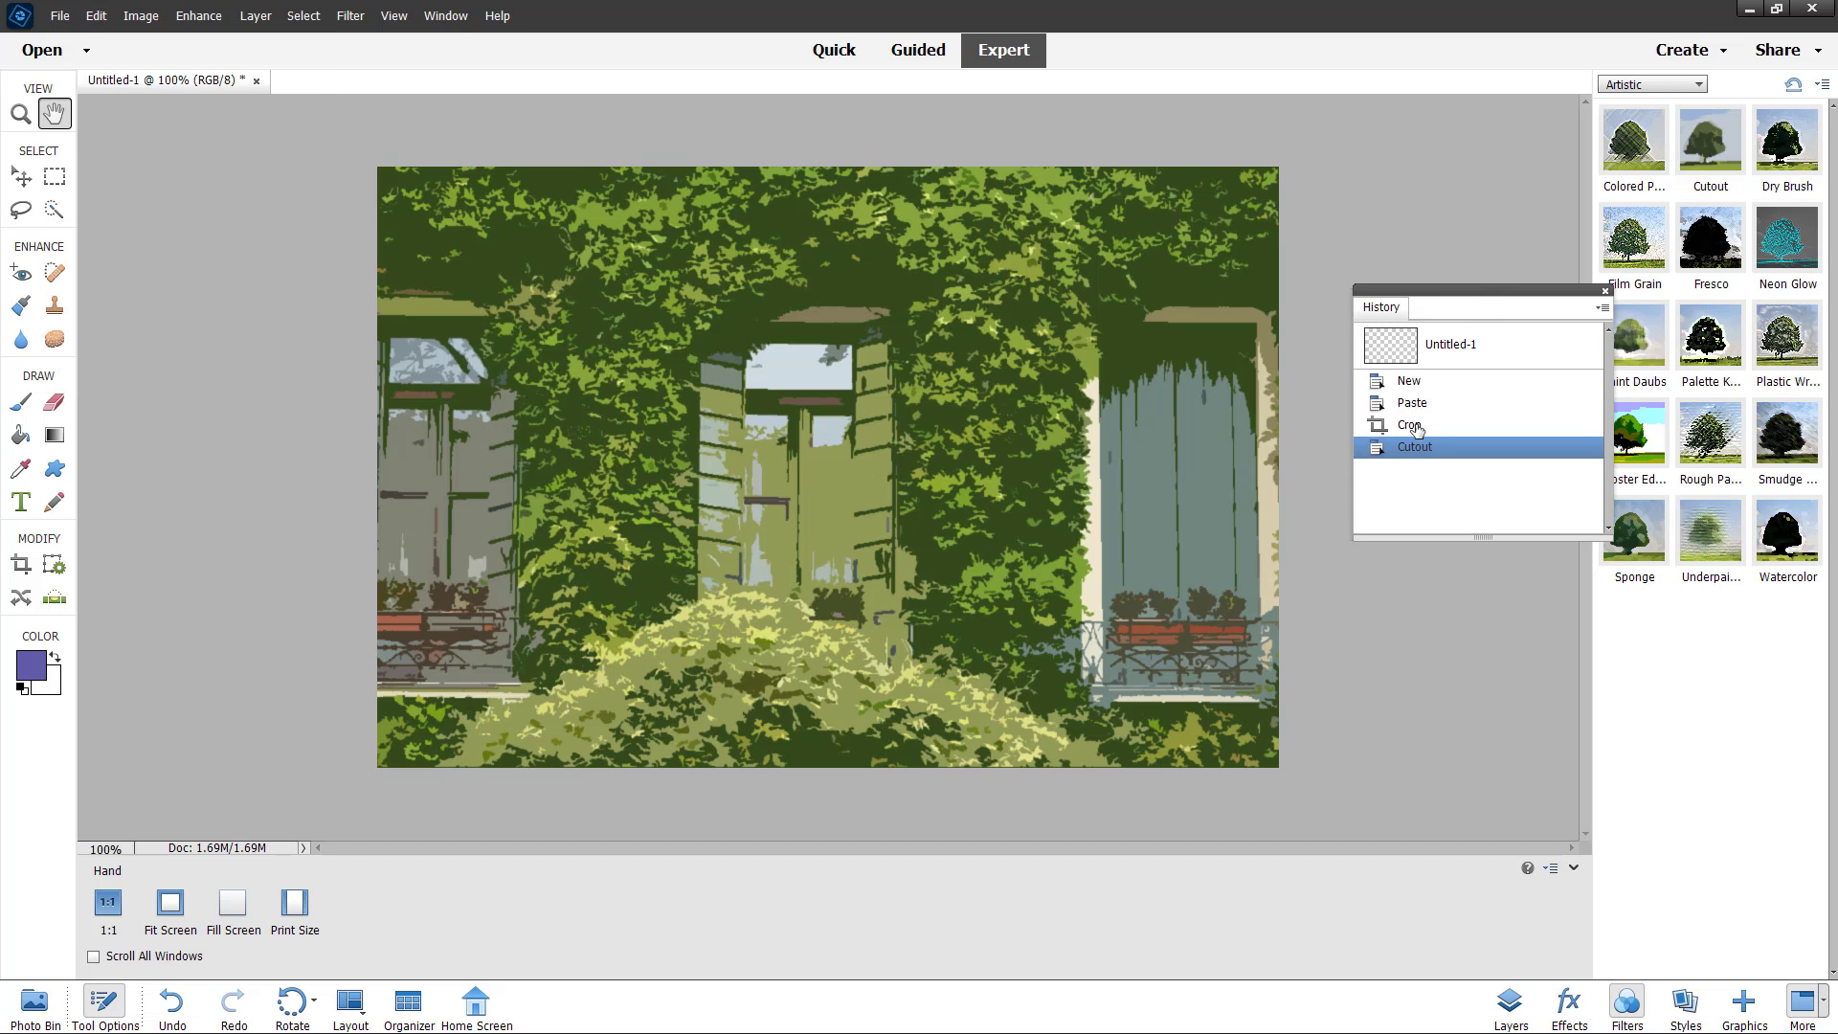
left_click(1416, 427)
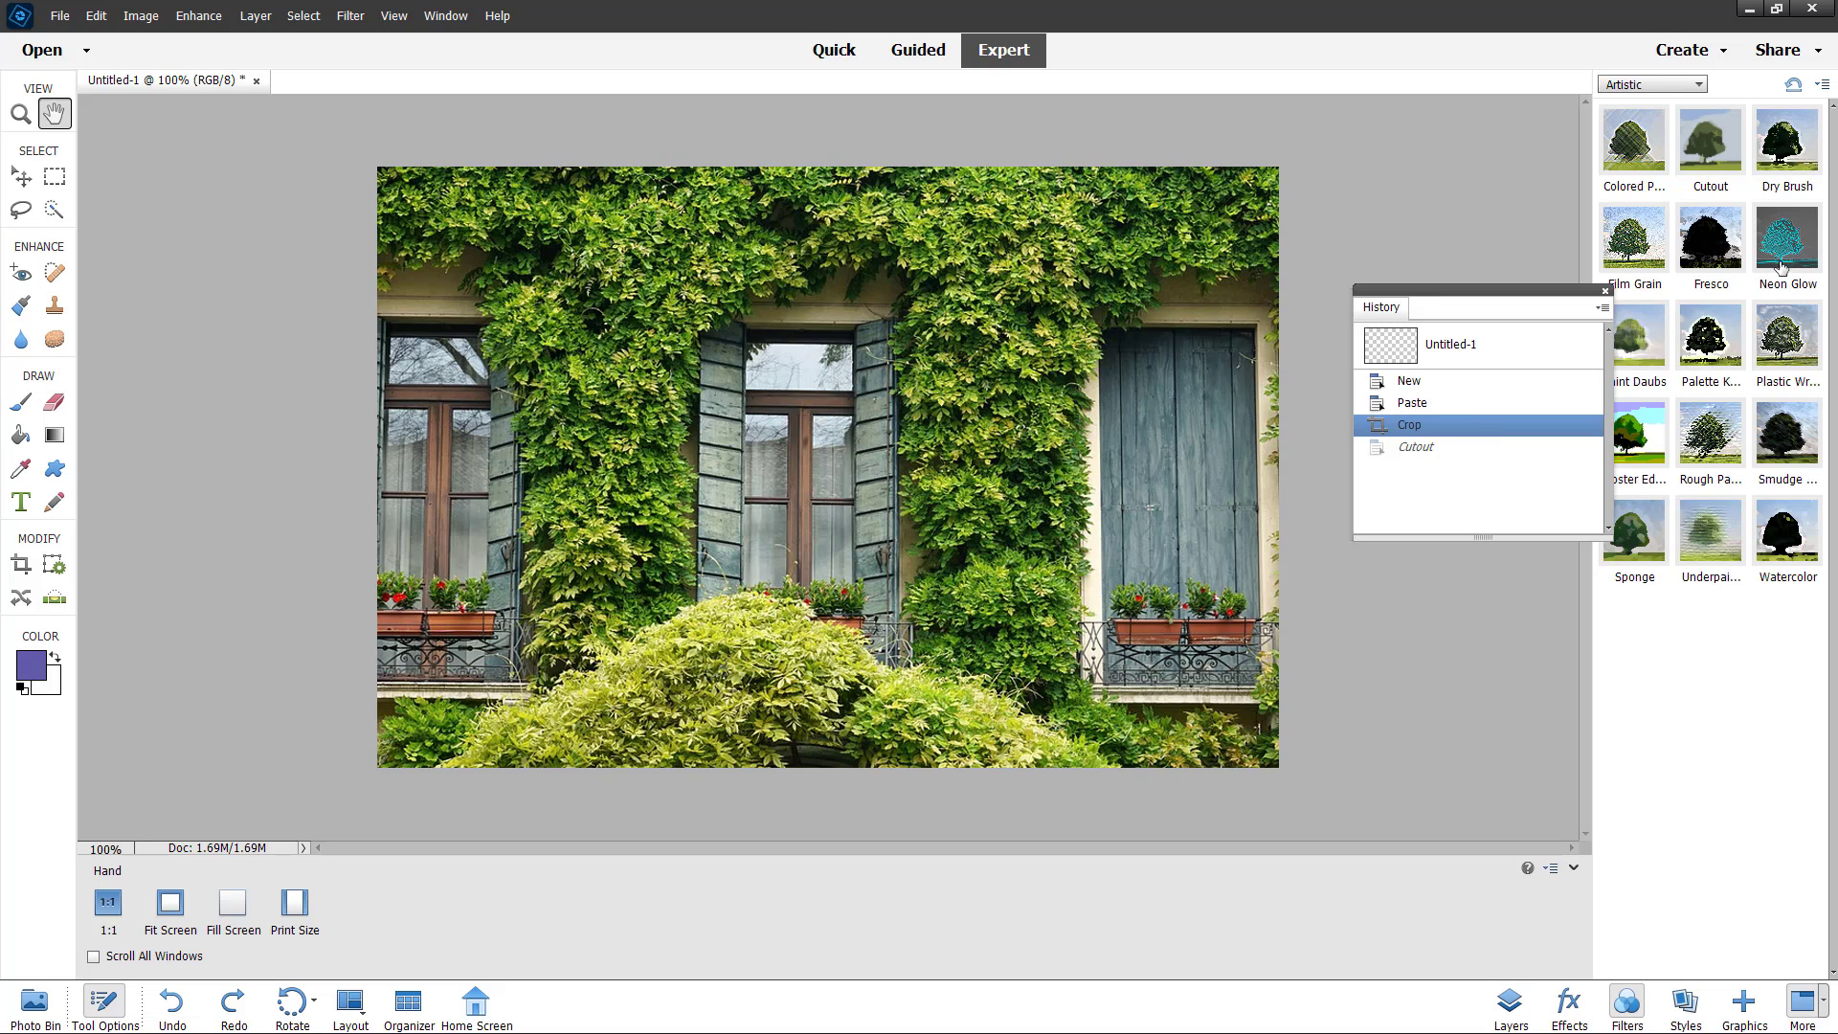
Select Layer 1 and apply the Paint Daubs filter with brush size 8, sharpness 7 and the Simple brush type
double_click(1636, 345)
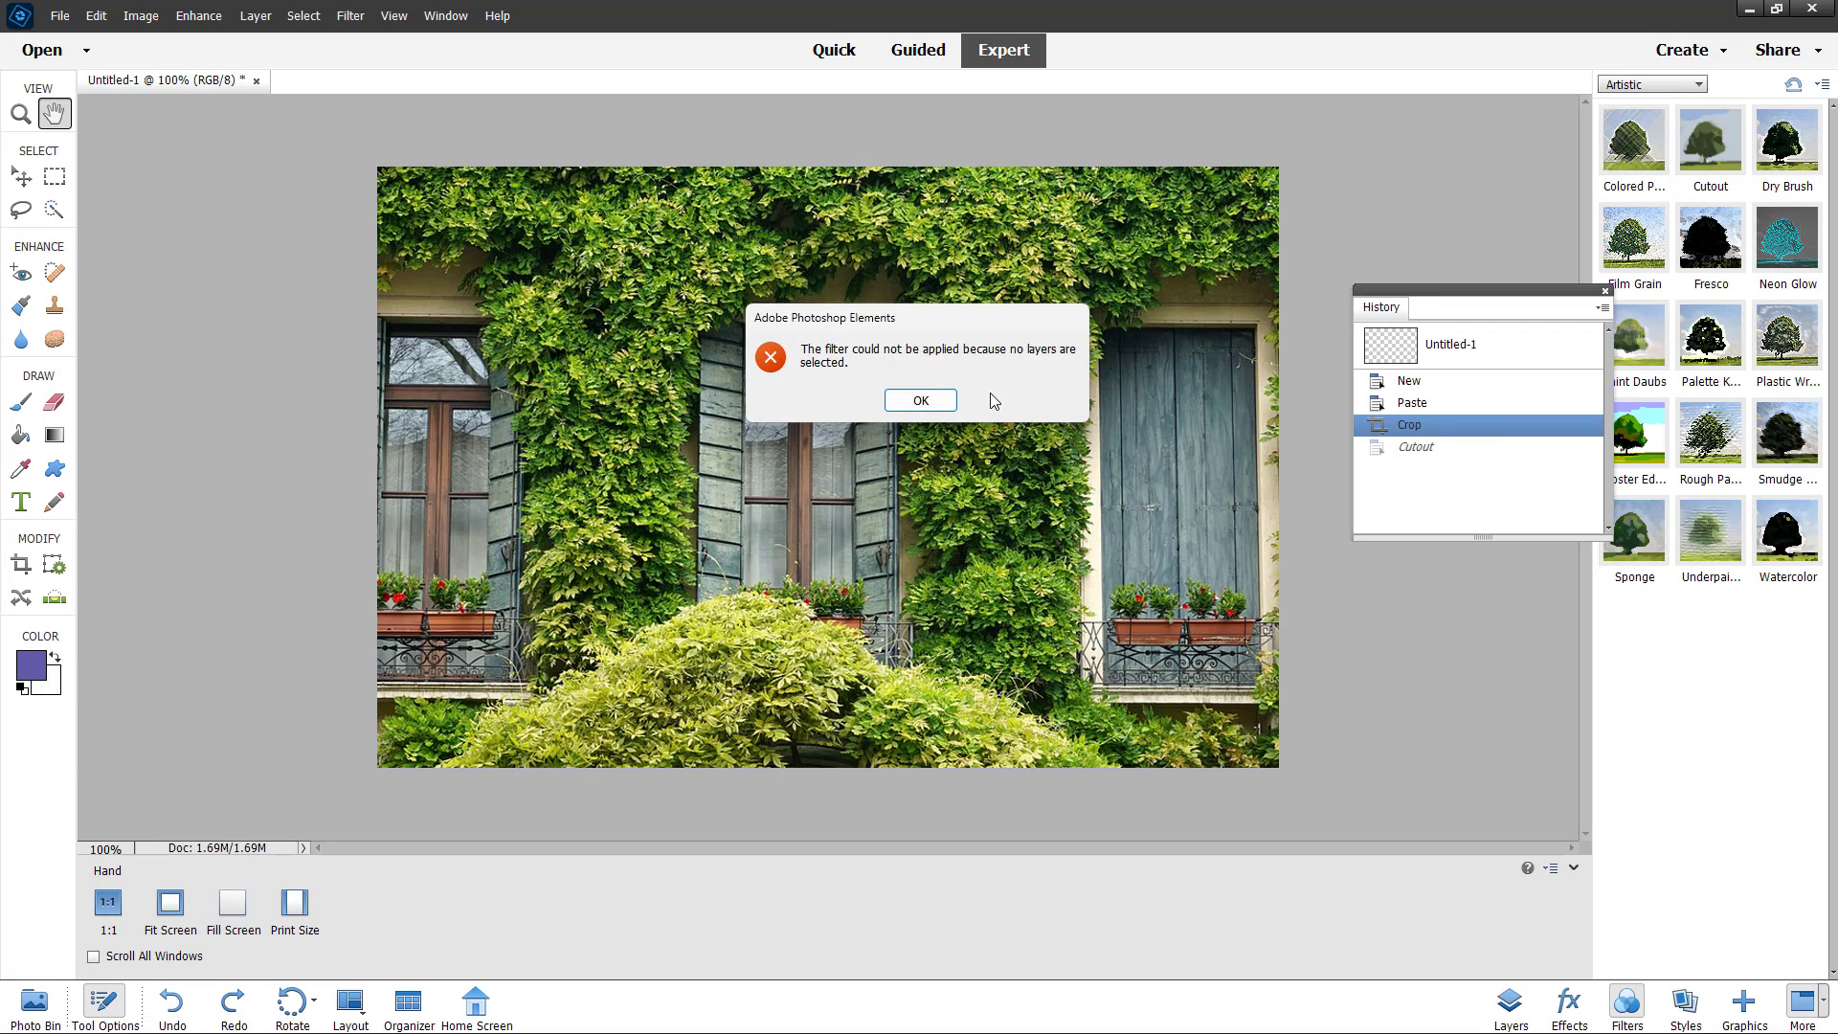
left_click(933, 402)
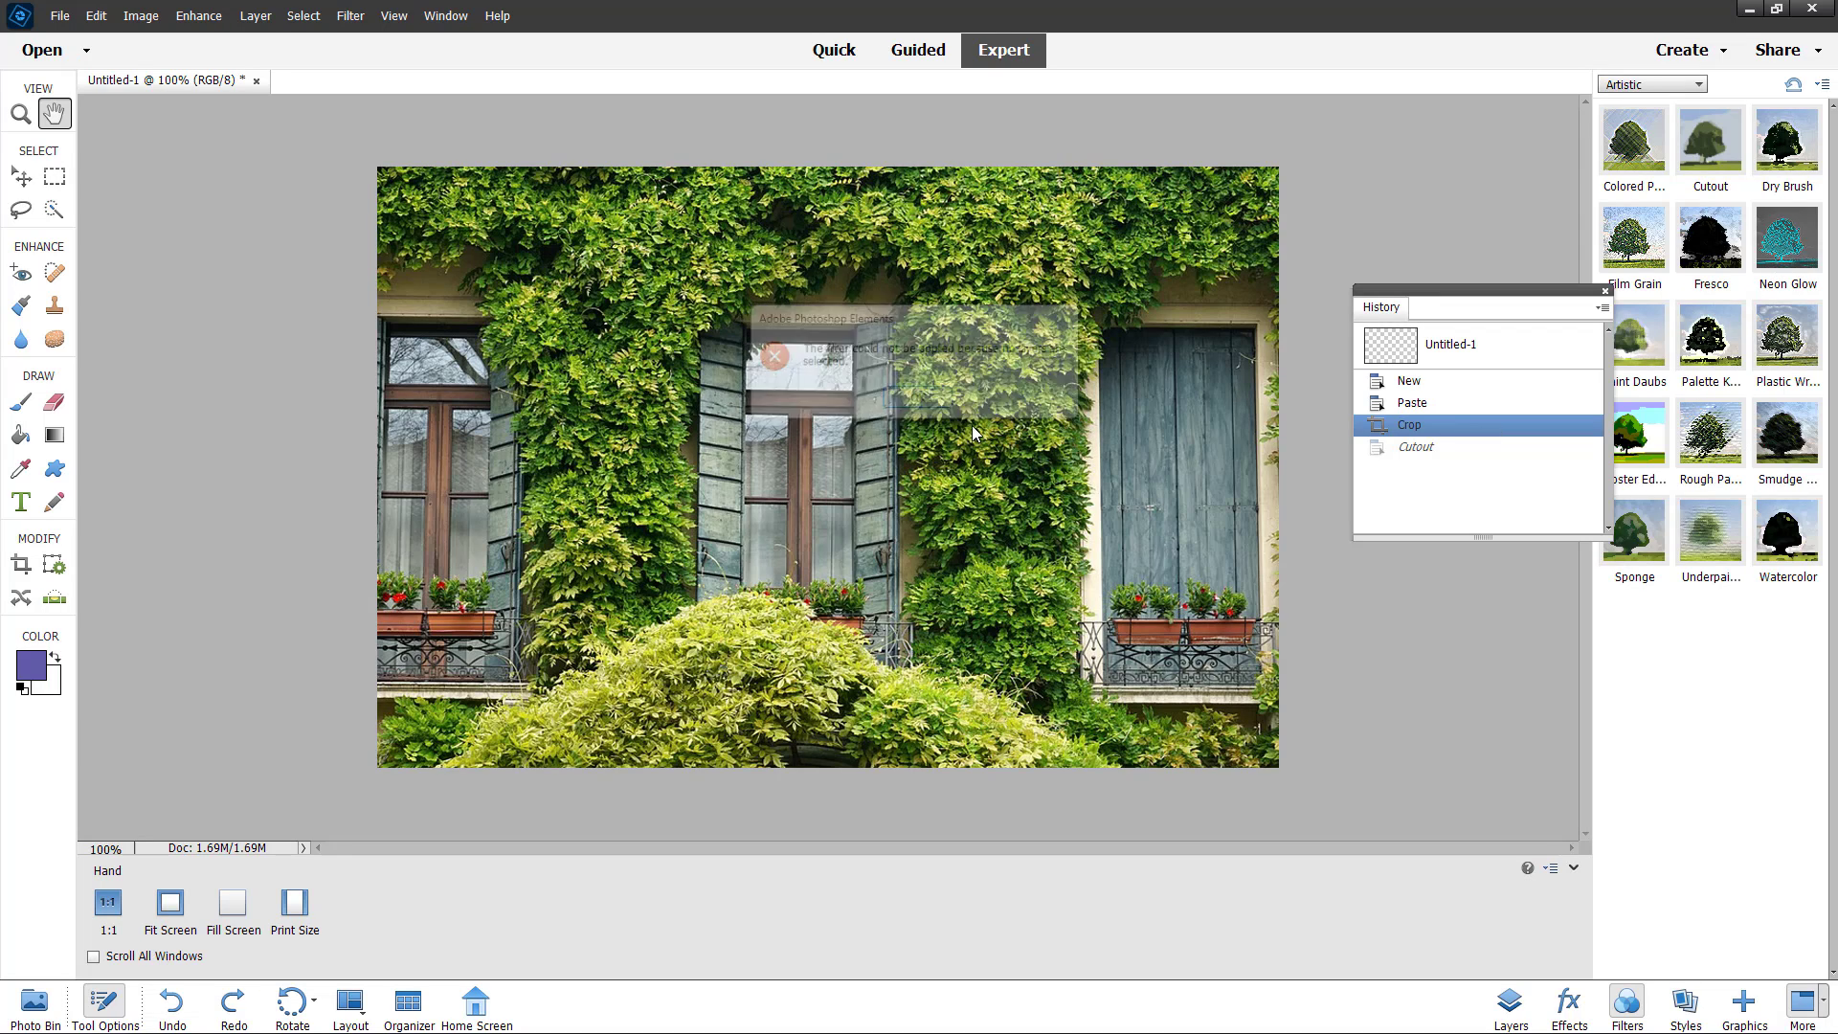
left_click(1511, 1002)
left_click(1709, 145)
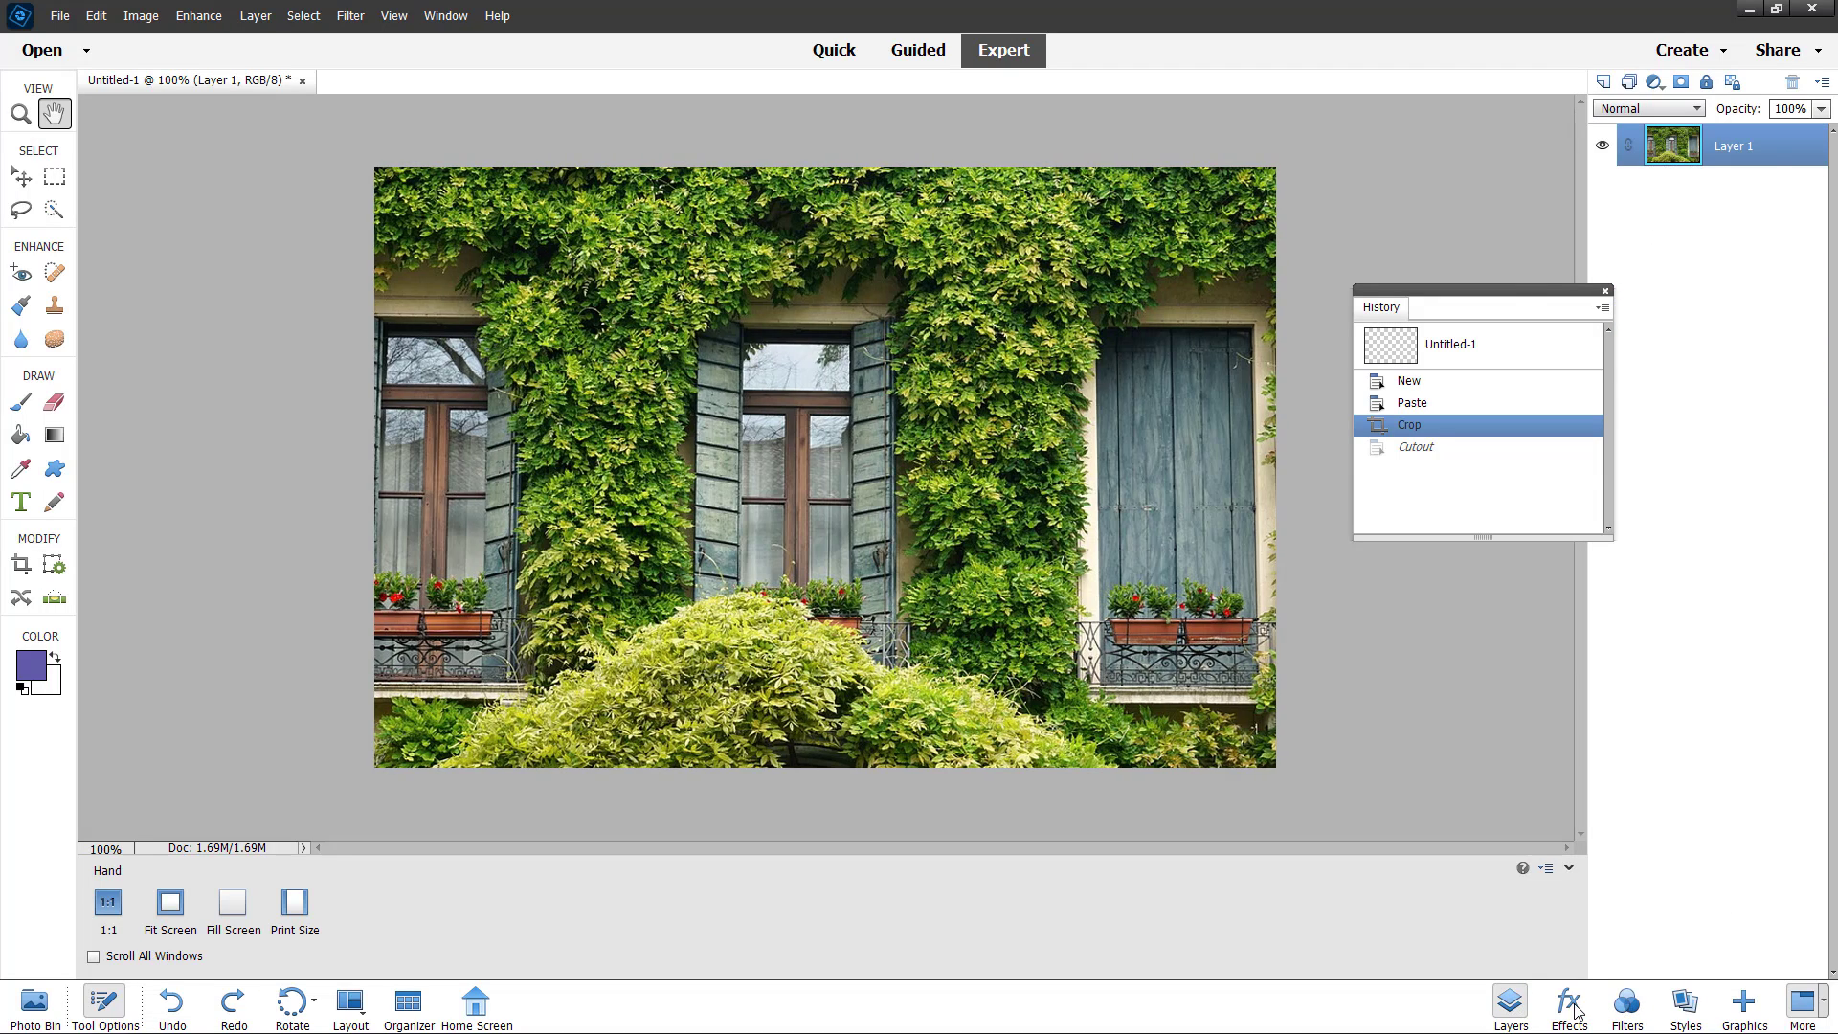
left_click(1627, 1002)
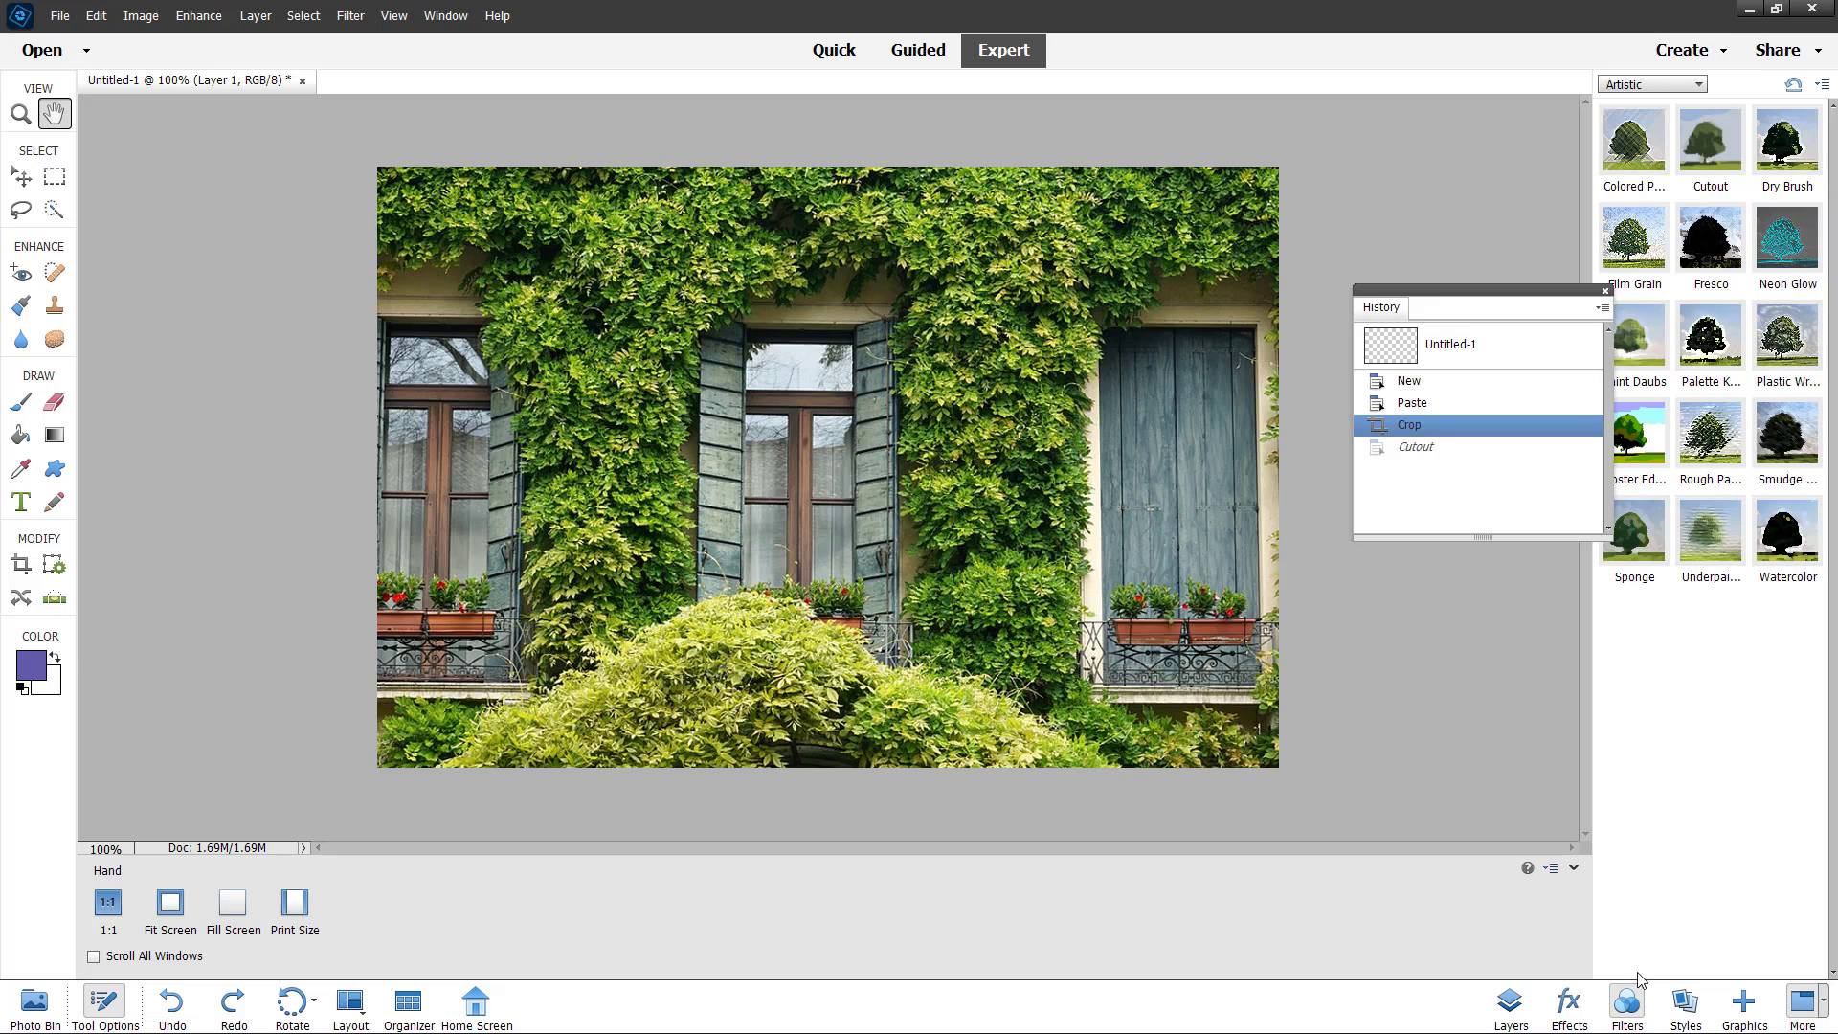
left_click(1655, 342)
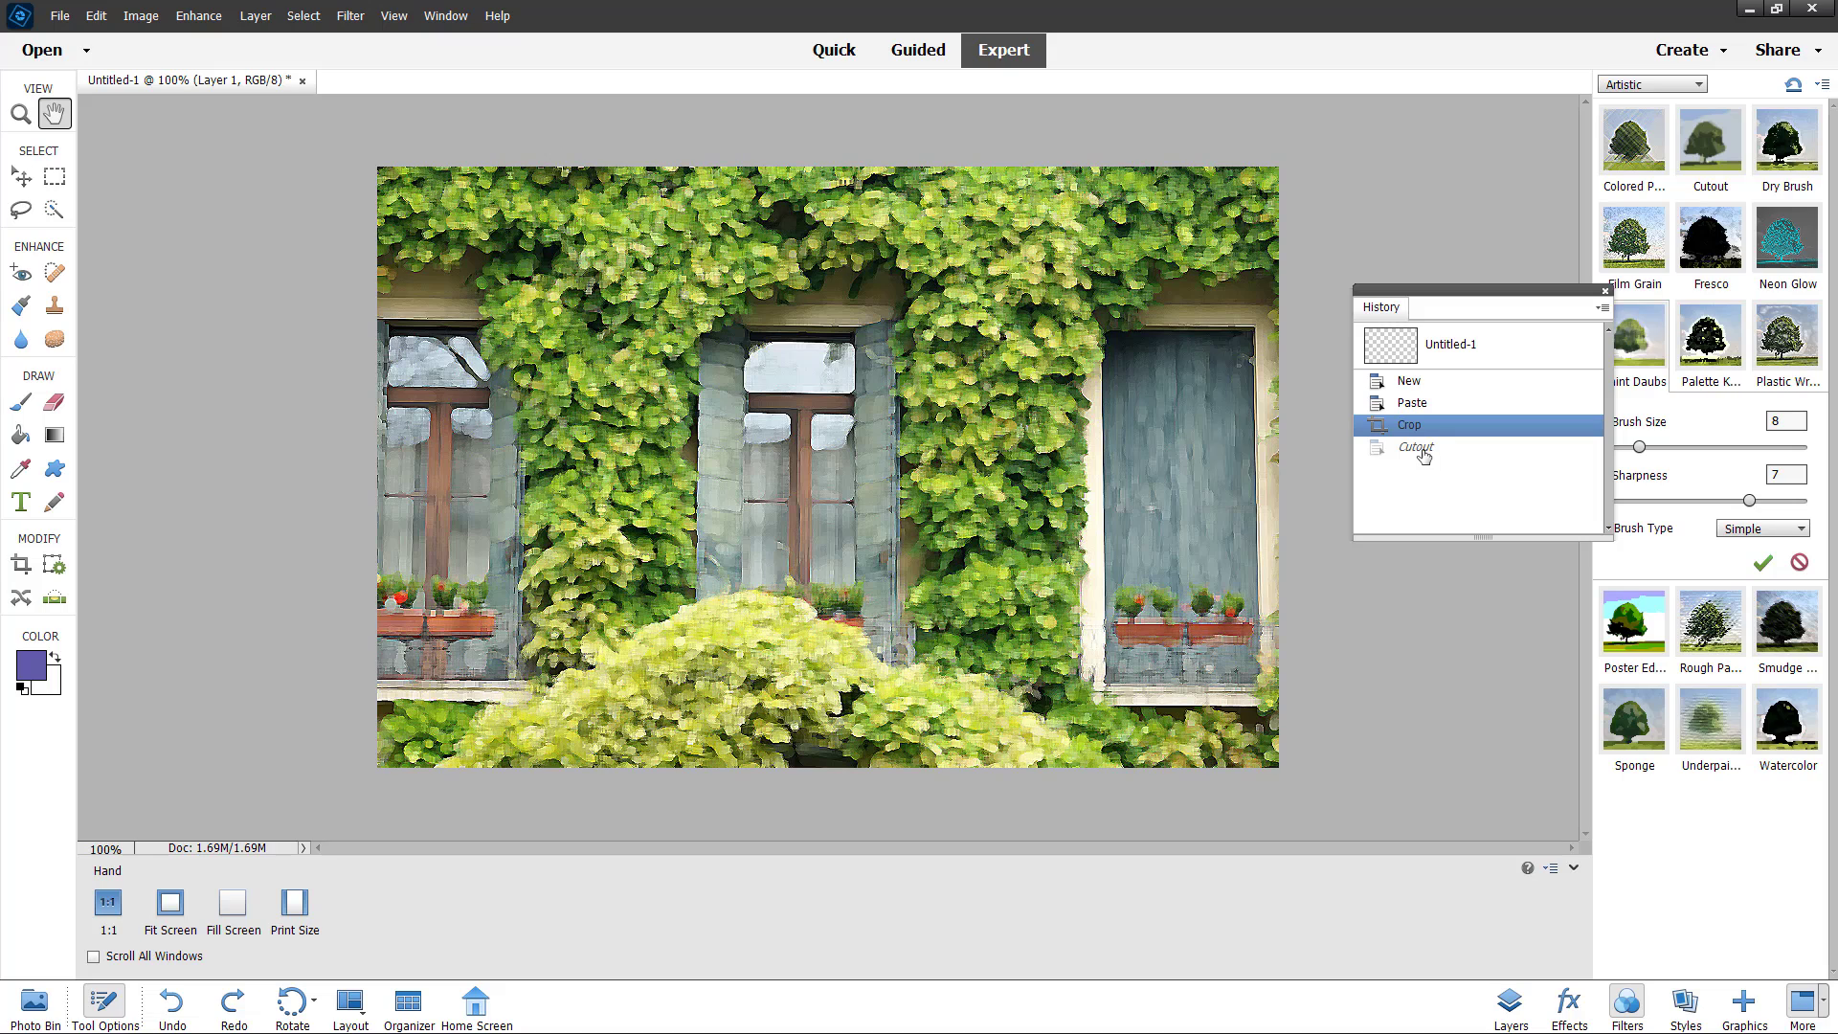
left_click(1427, 452)
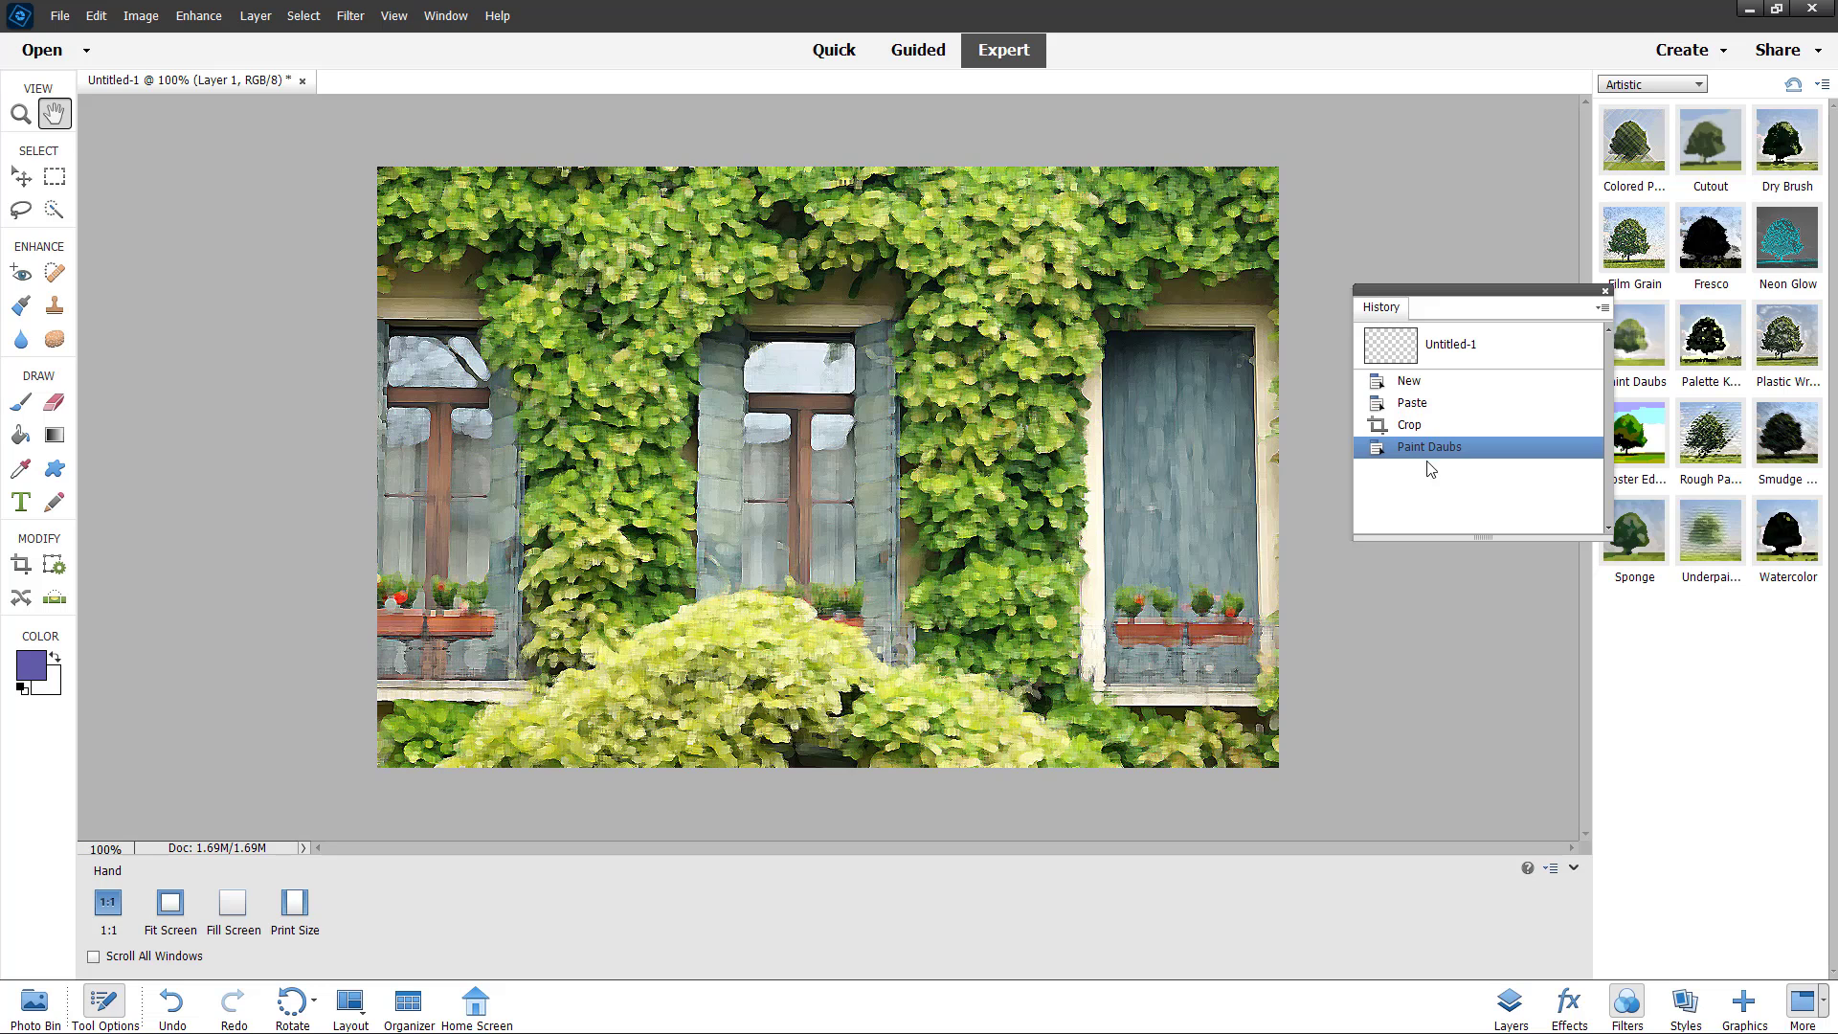
Compare the photo at the Paste, Crop and Paint Daubs history states, finishing on Paint Daubs
left_click(1415, 404)
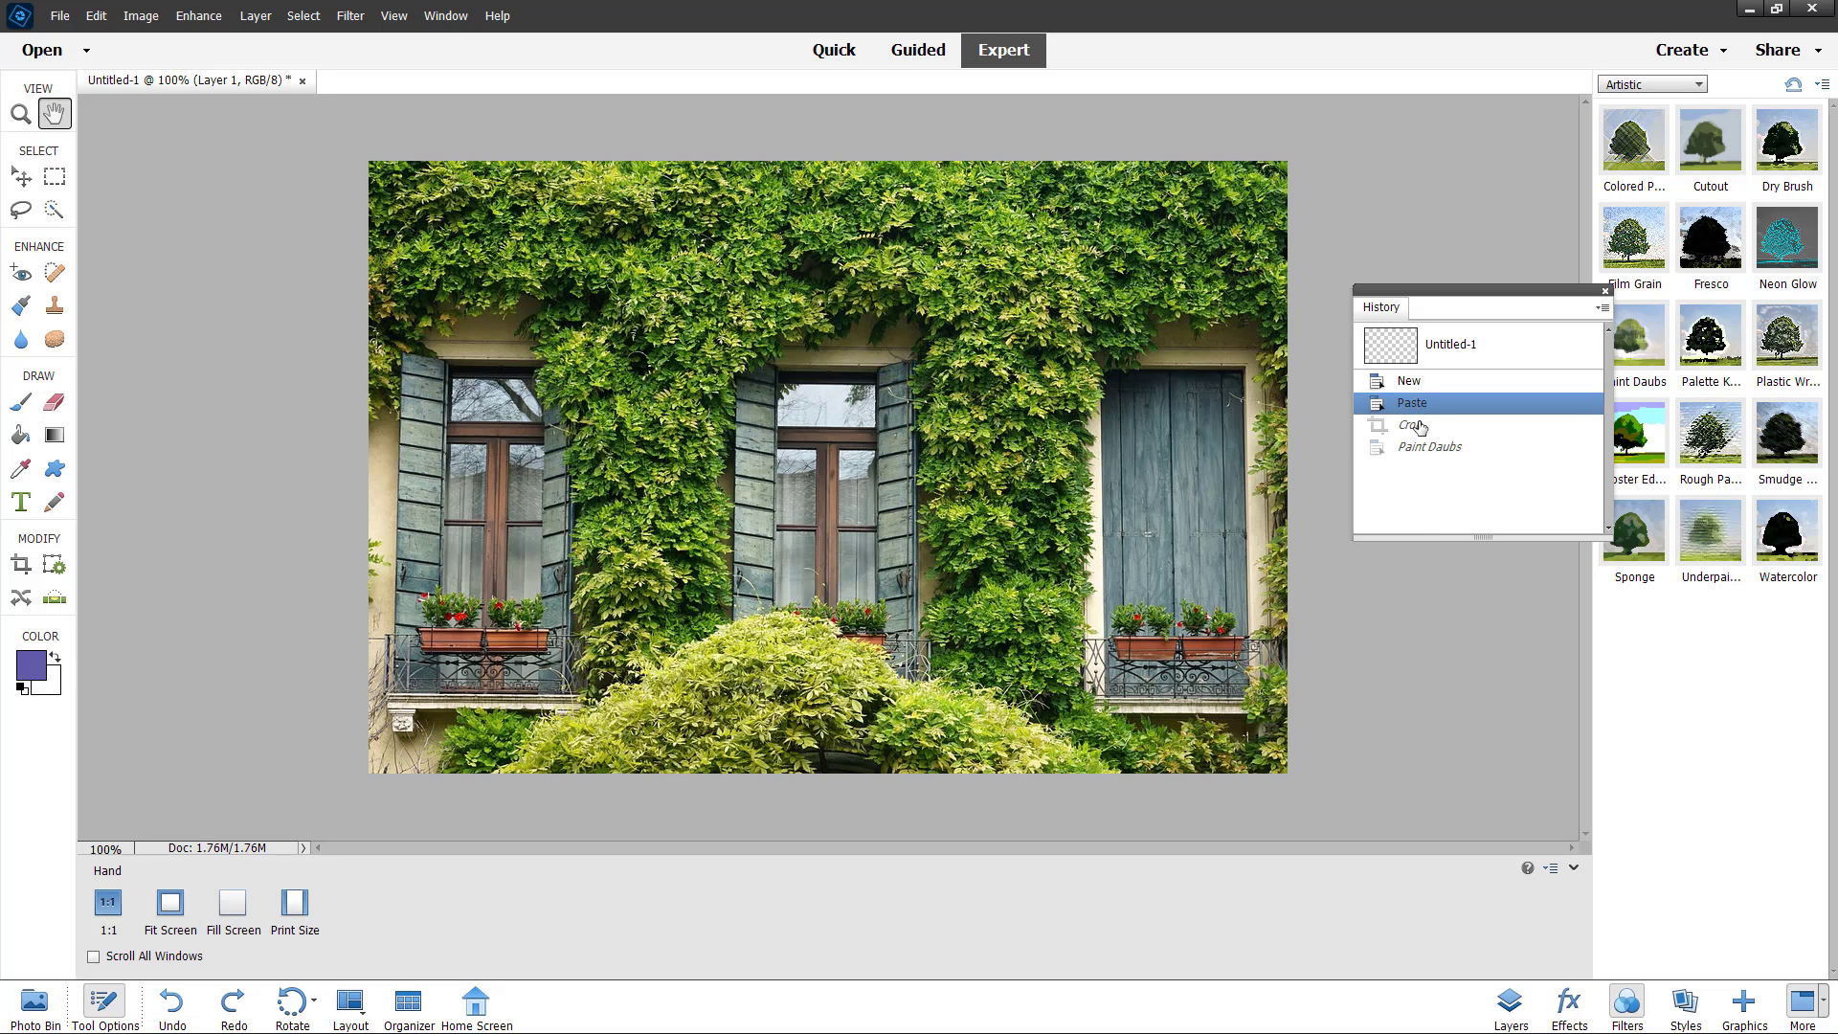
left_click(1421, 426)
left_click(1432, 447)
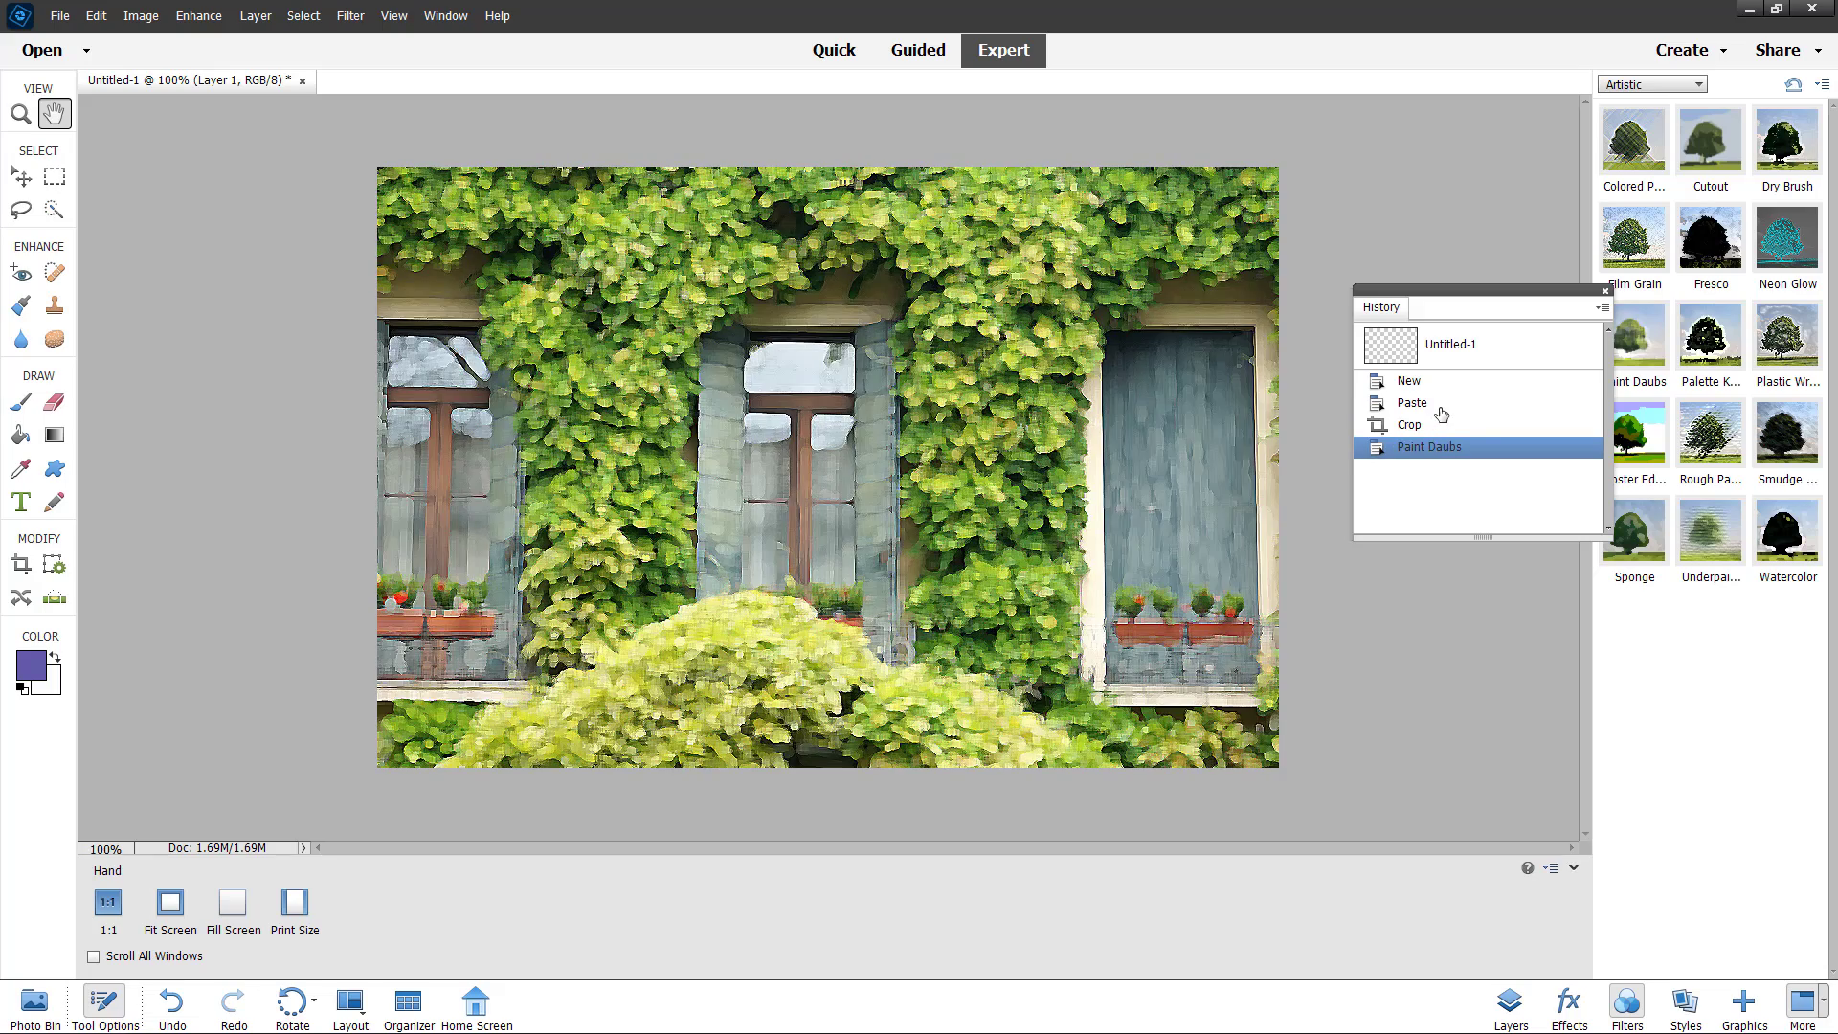
left_click(1441, 412)
left_click(1439, 427)
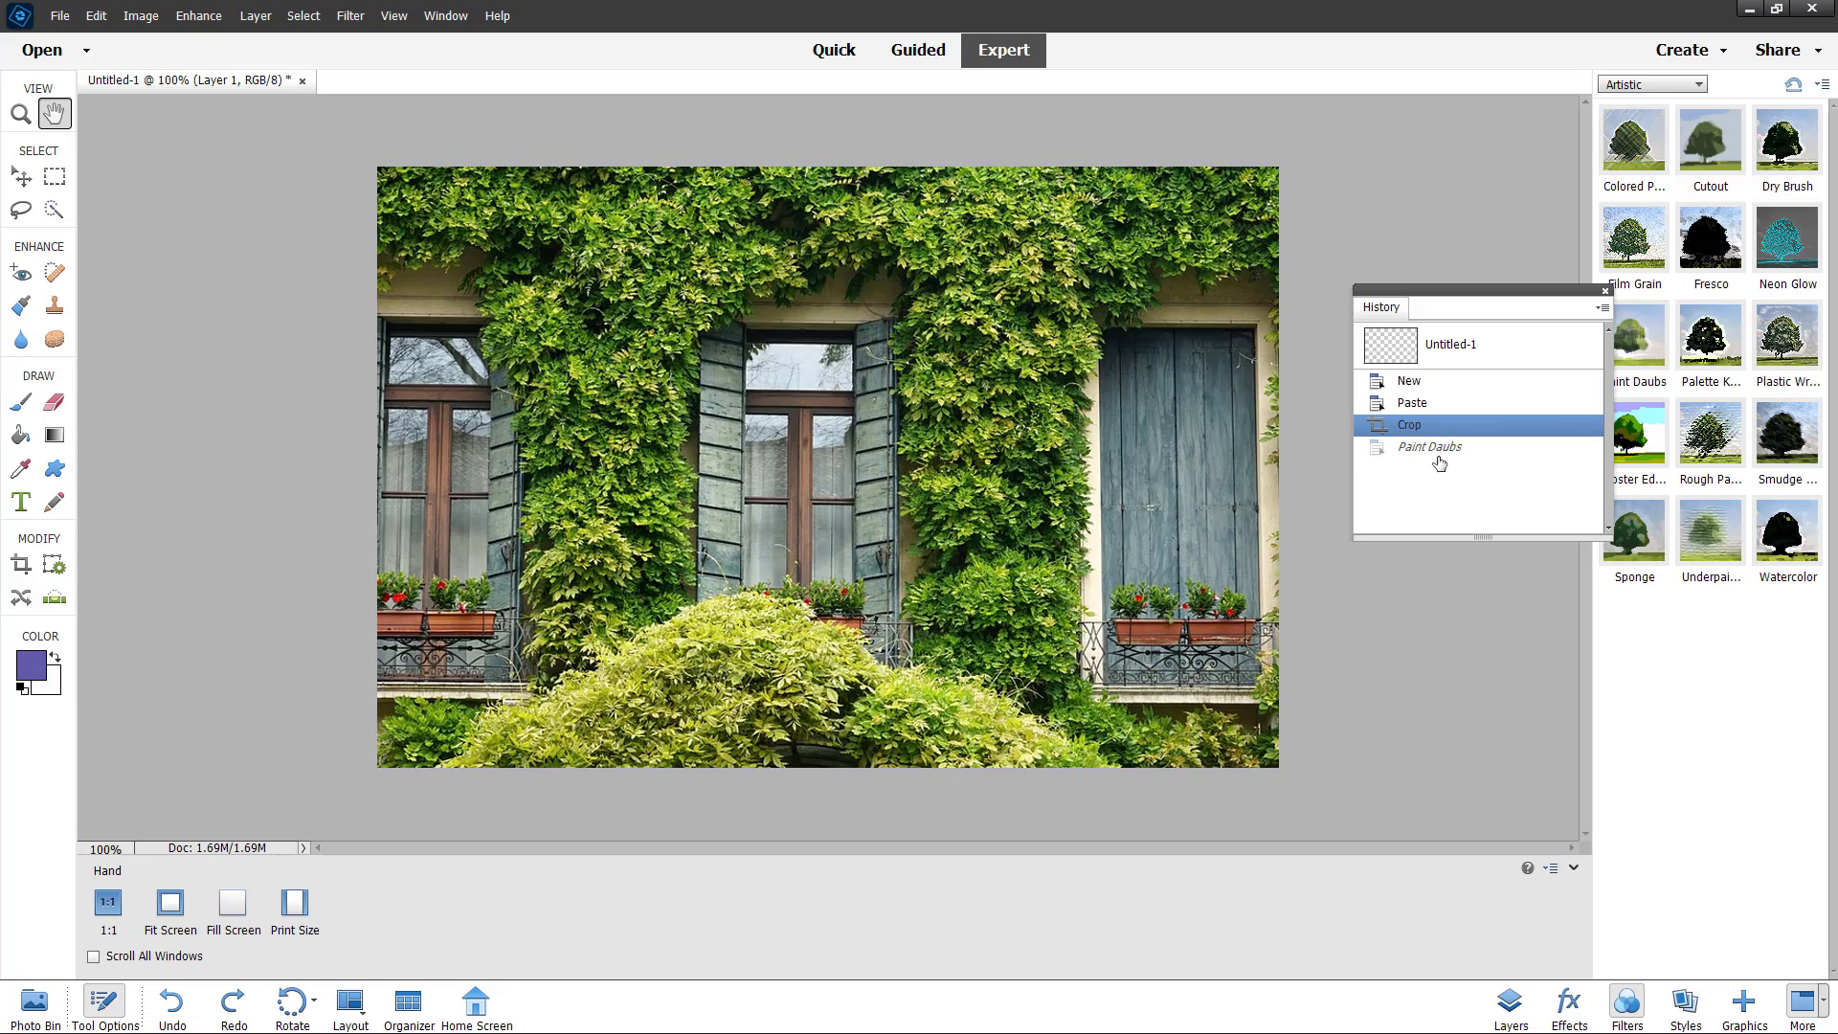
left_click(1440, 448)
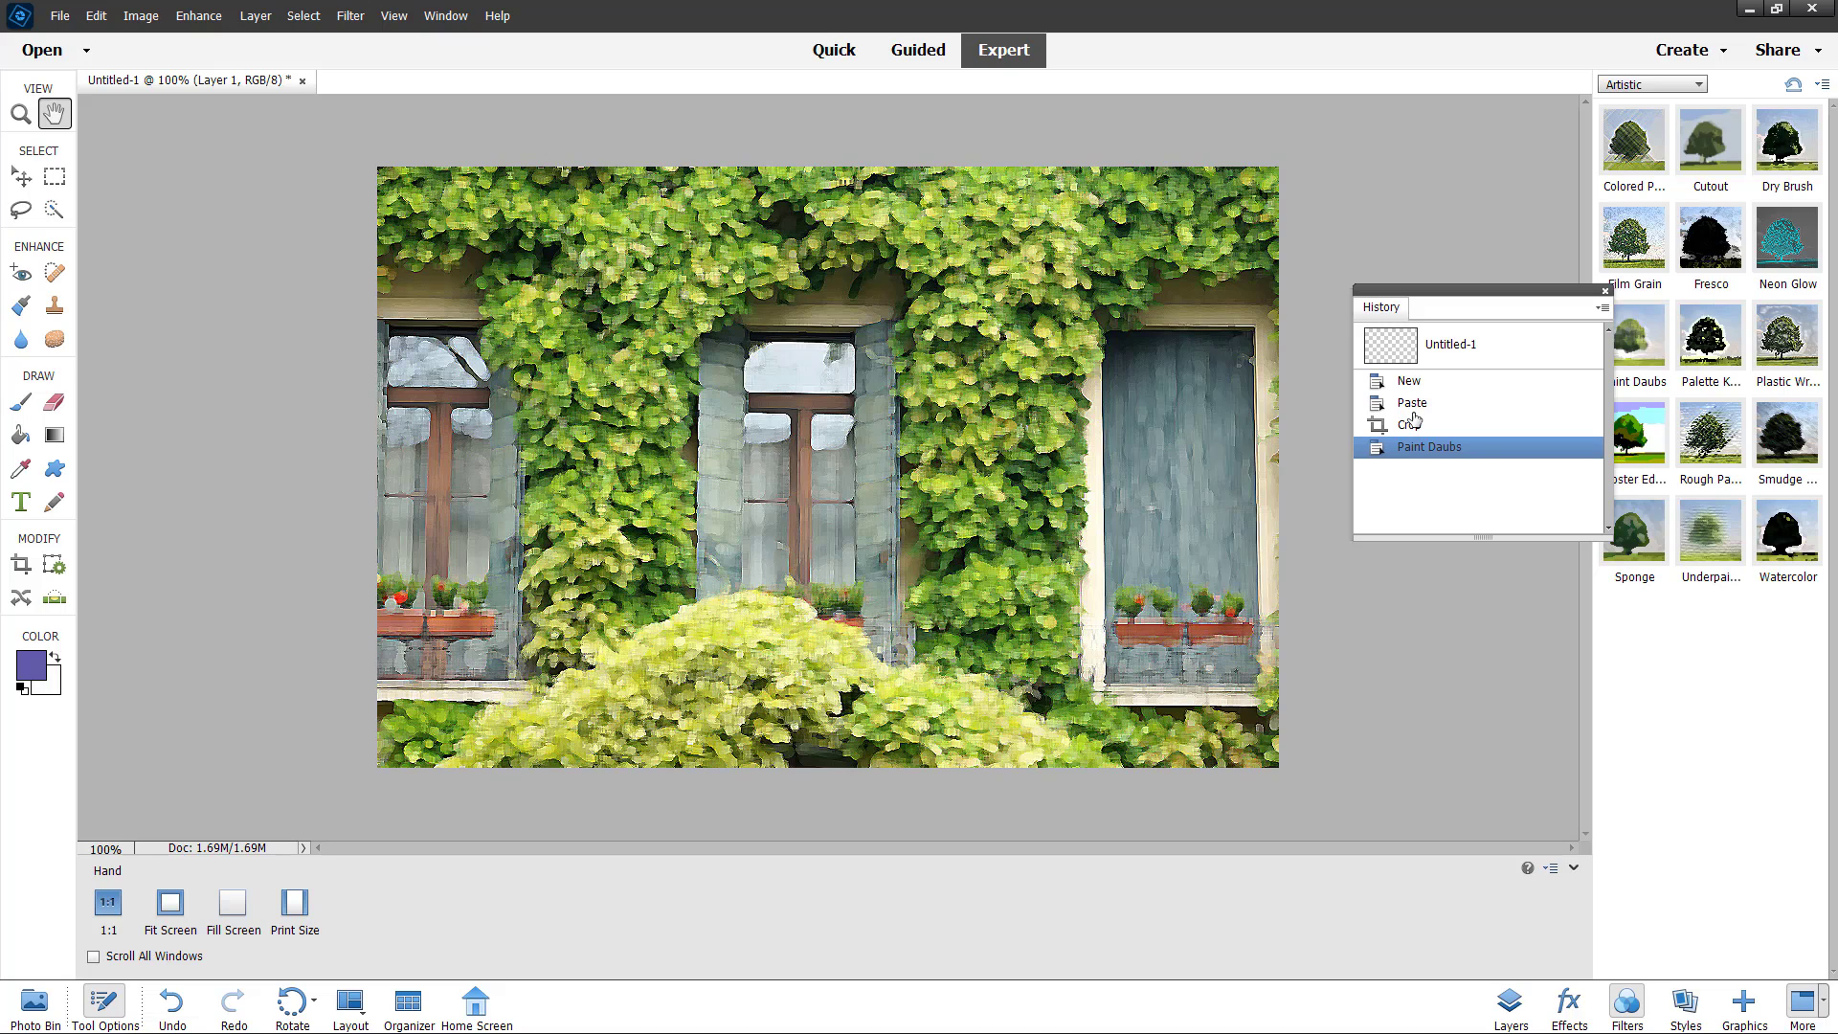
Place the notched arrowhead shape over the middle window and give it the glossy purple style
left_click(1745, 1001)
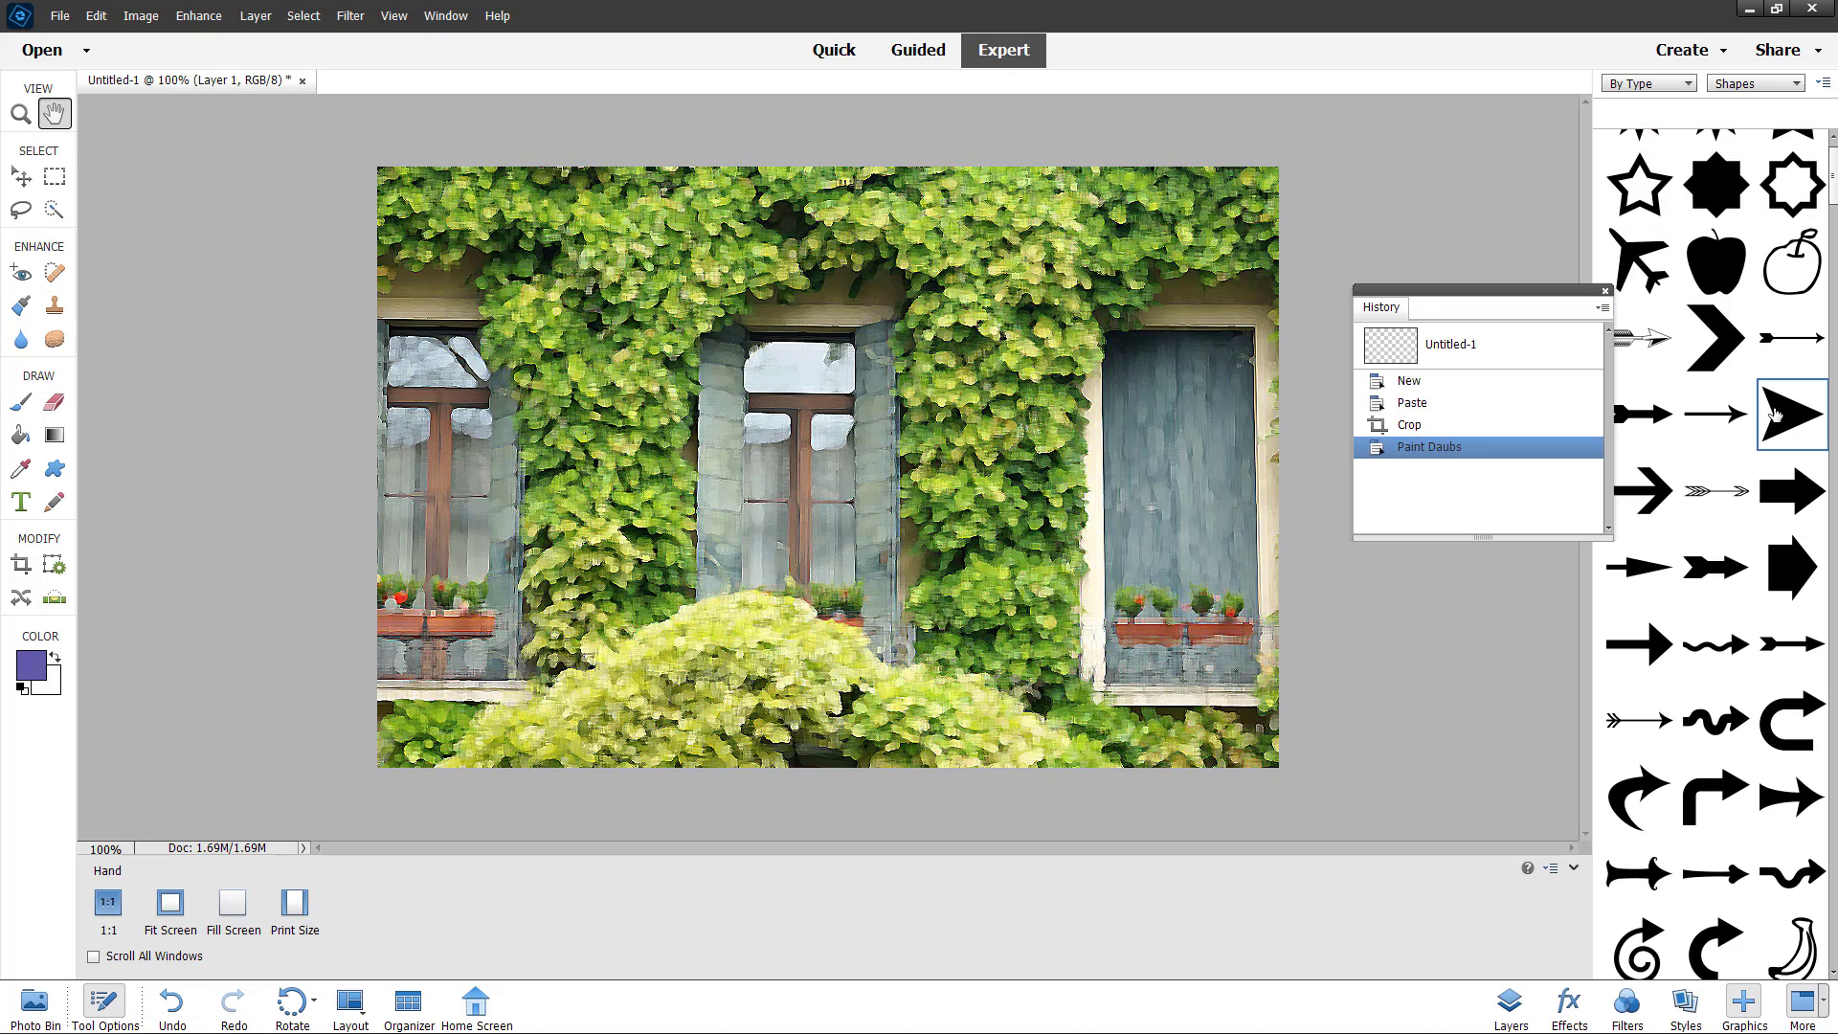
left_click_drag(1779, 417, 853, 518)
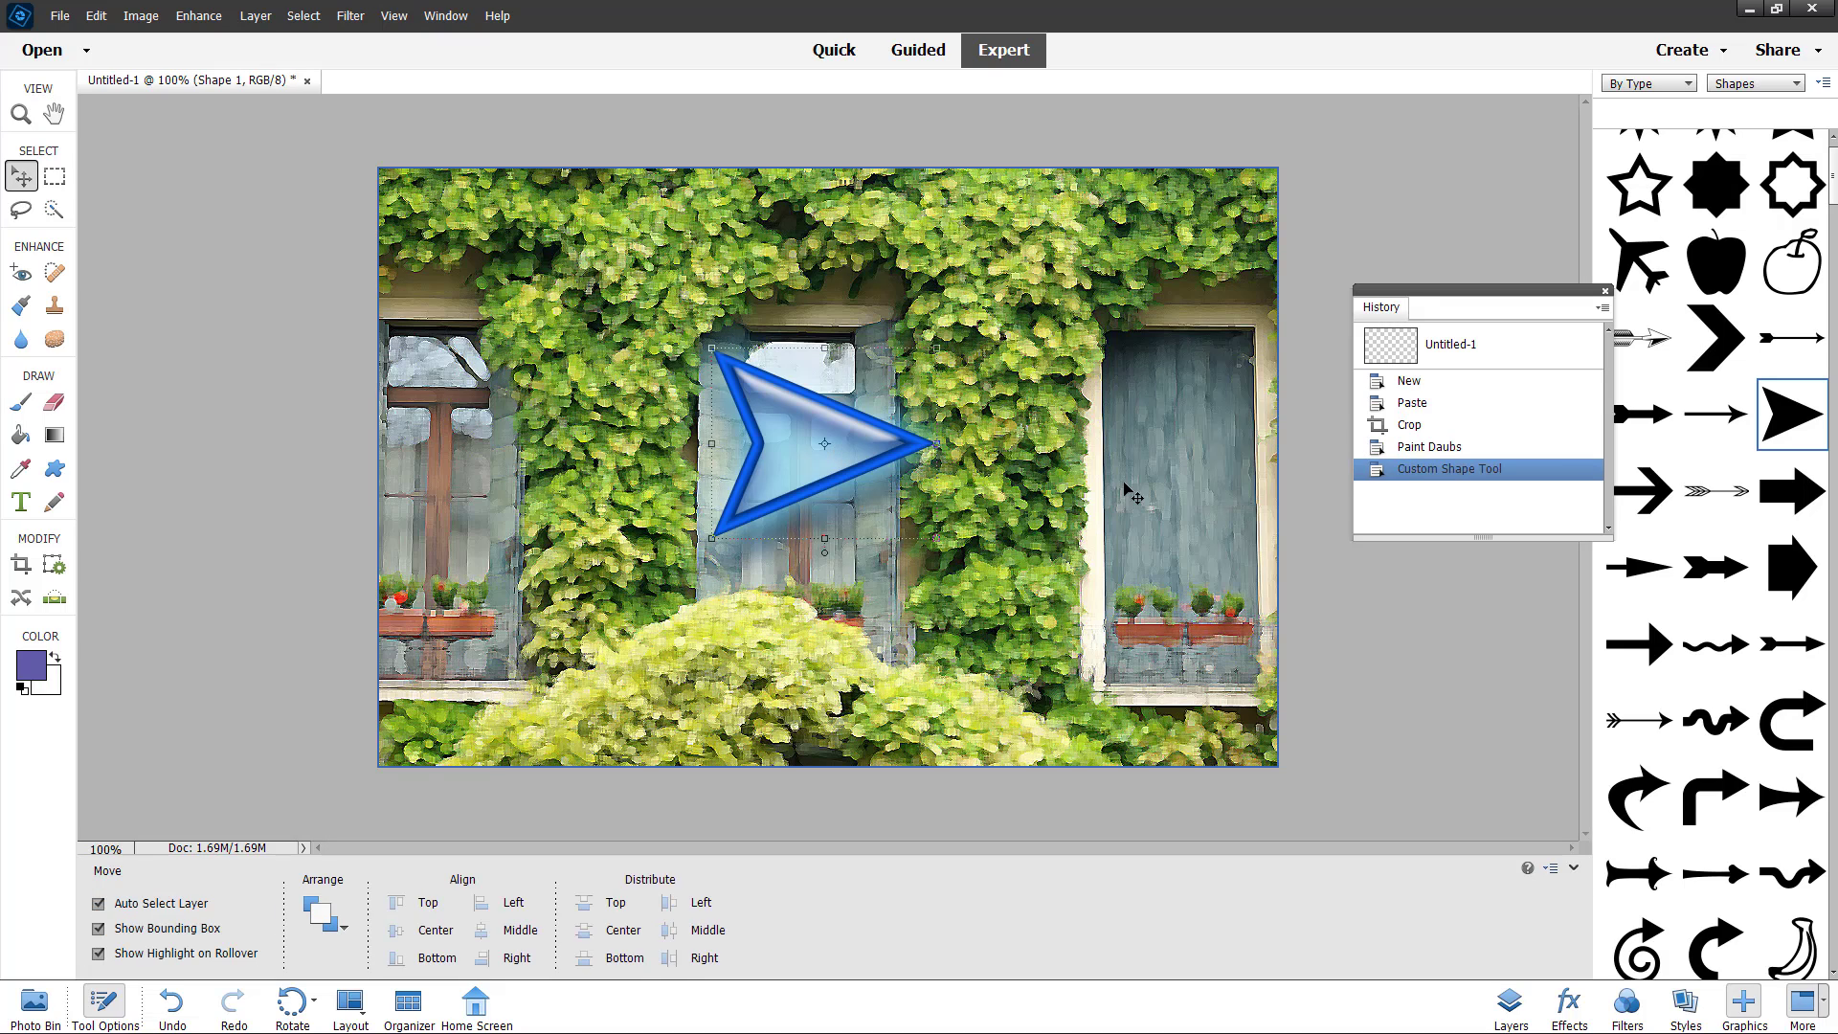
left_click(1688, 1003)
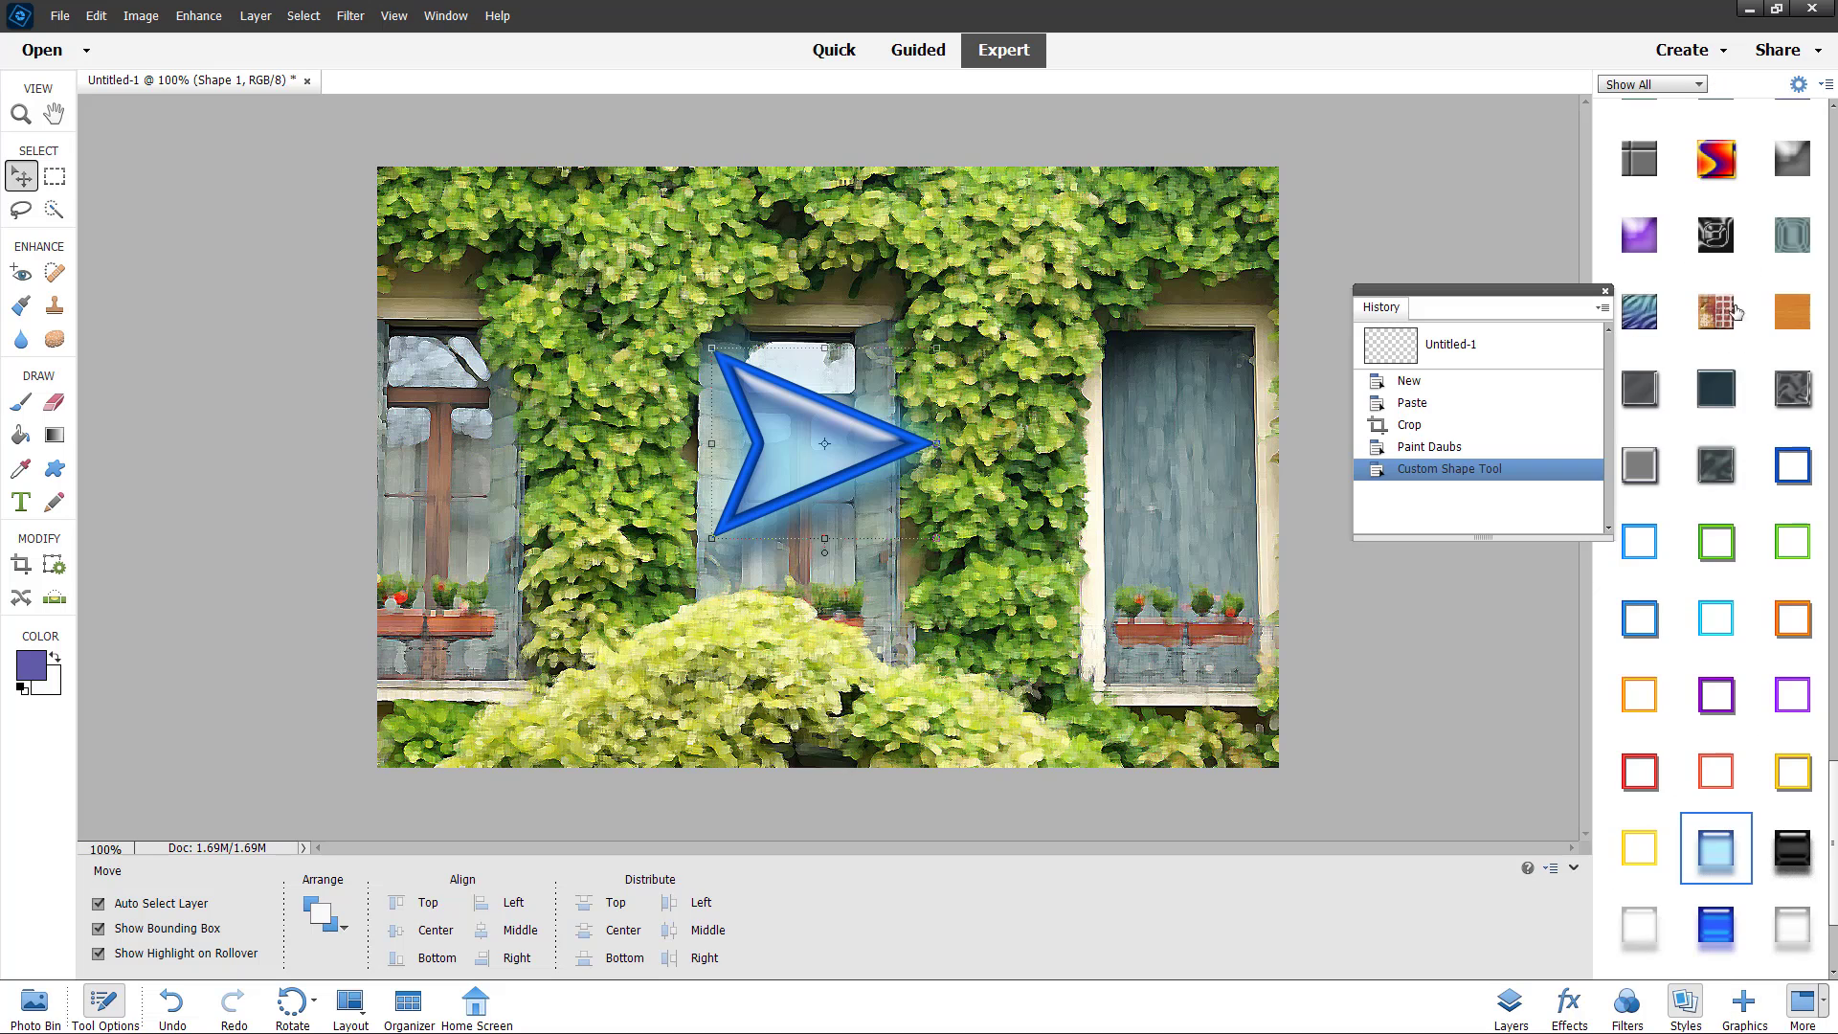
left_click(1655, 240)
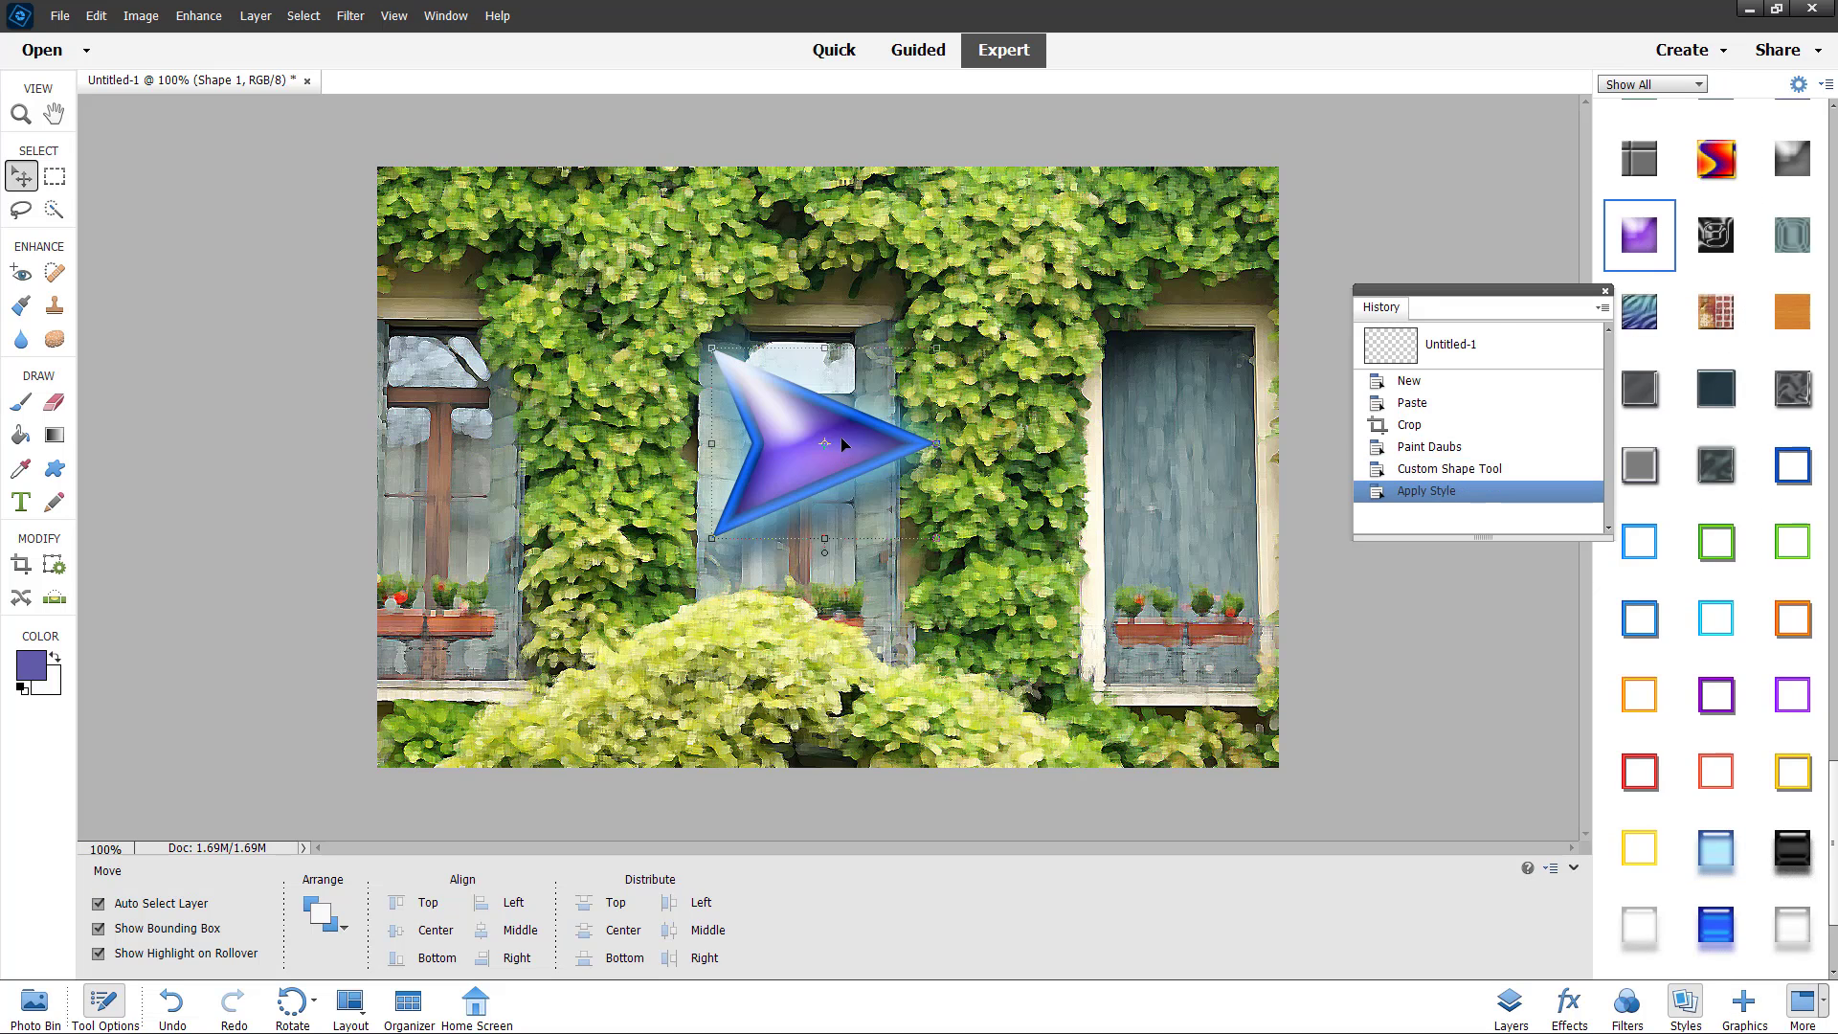
Move the arrowhead up to between the first two windows and scale it proportionally to about 178.62%
left_click_drag(817, 431, 594, 311)
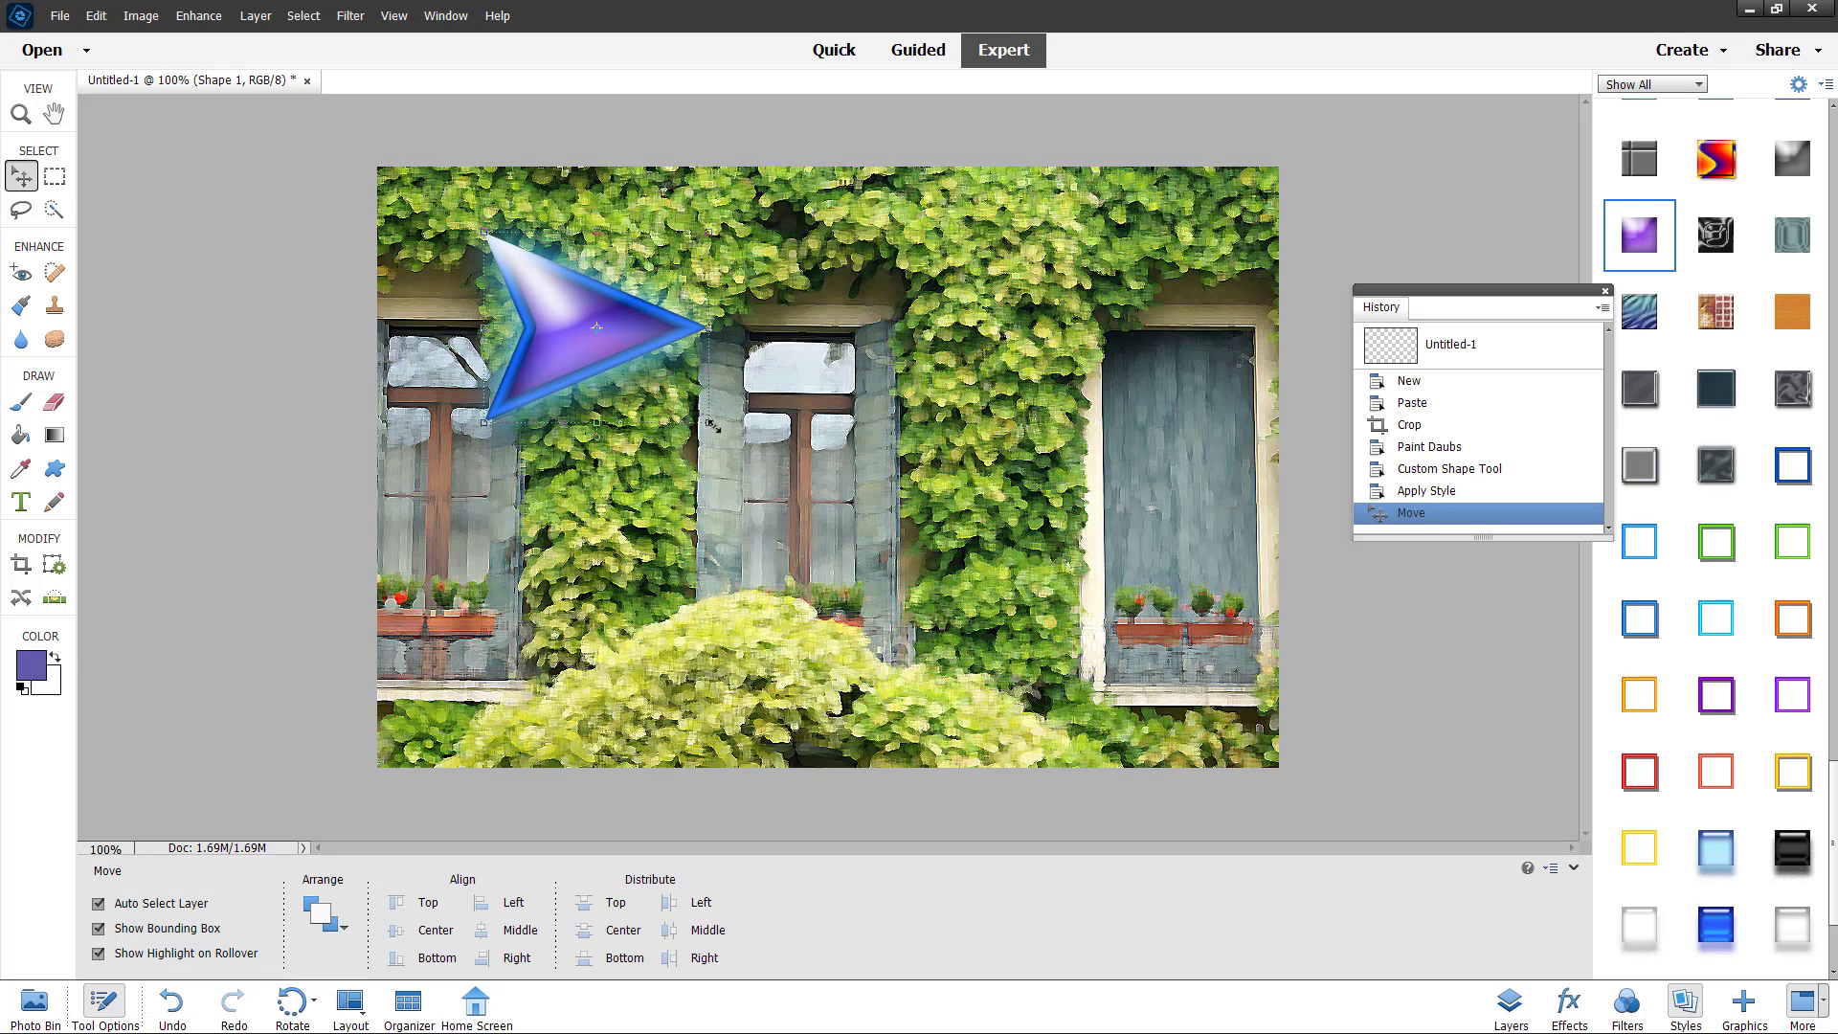
left_click_drag(706, 425, 886, 572)
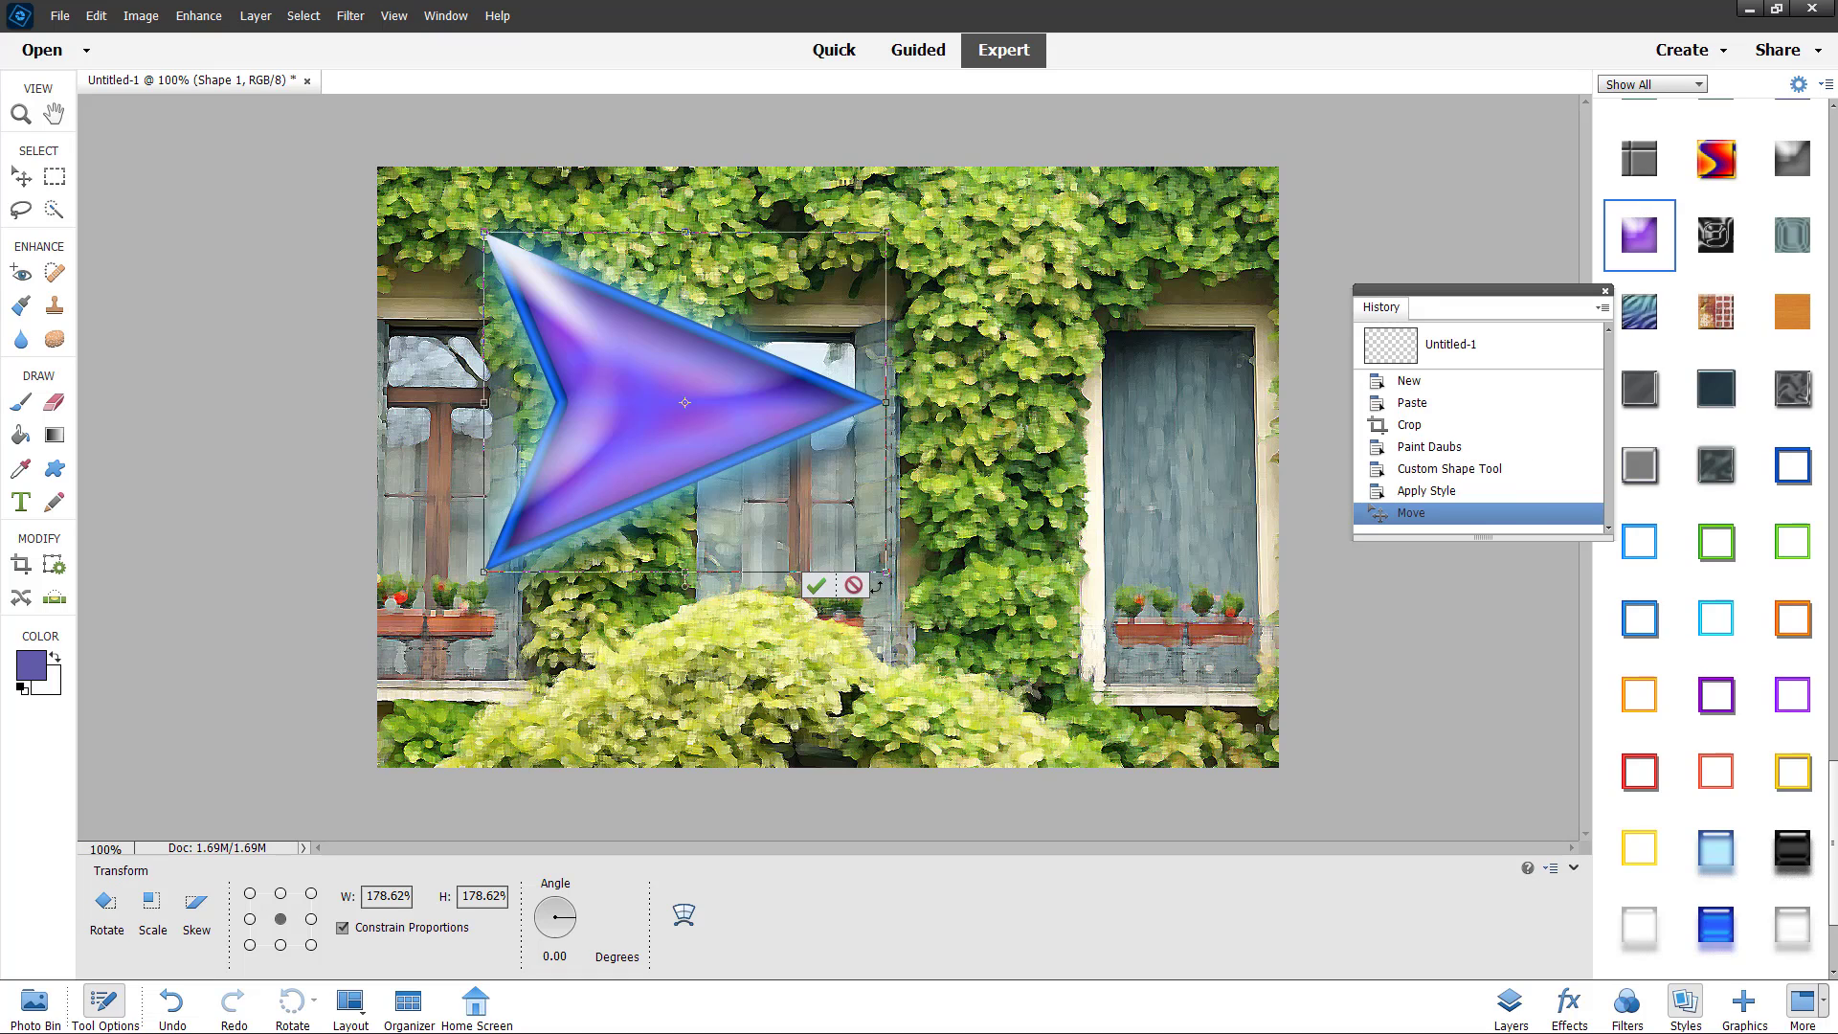
left_click(817, 587)
Step the image back to the Paint Daubs history state and forward again to Free Transform Layer
left_click(1409, 436)
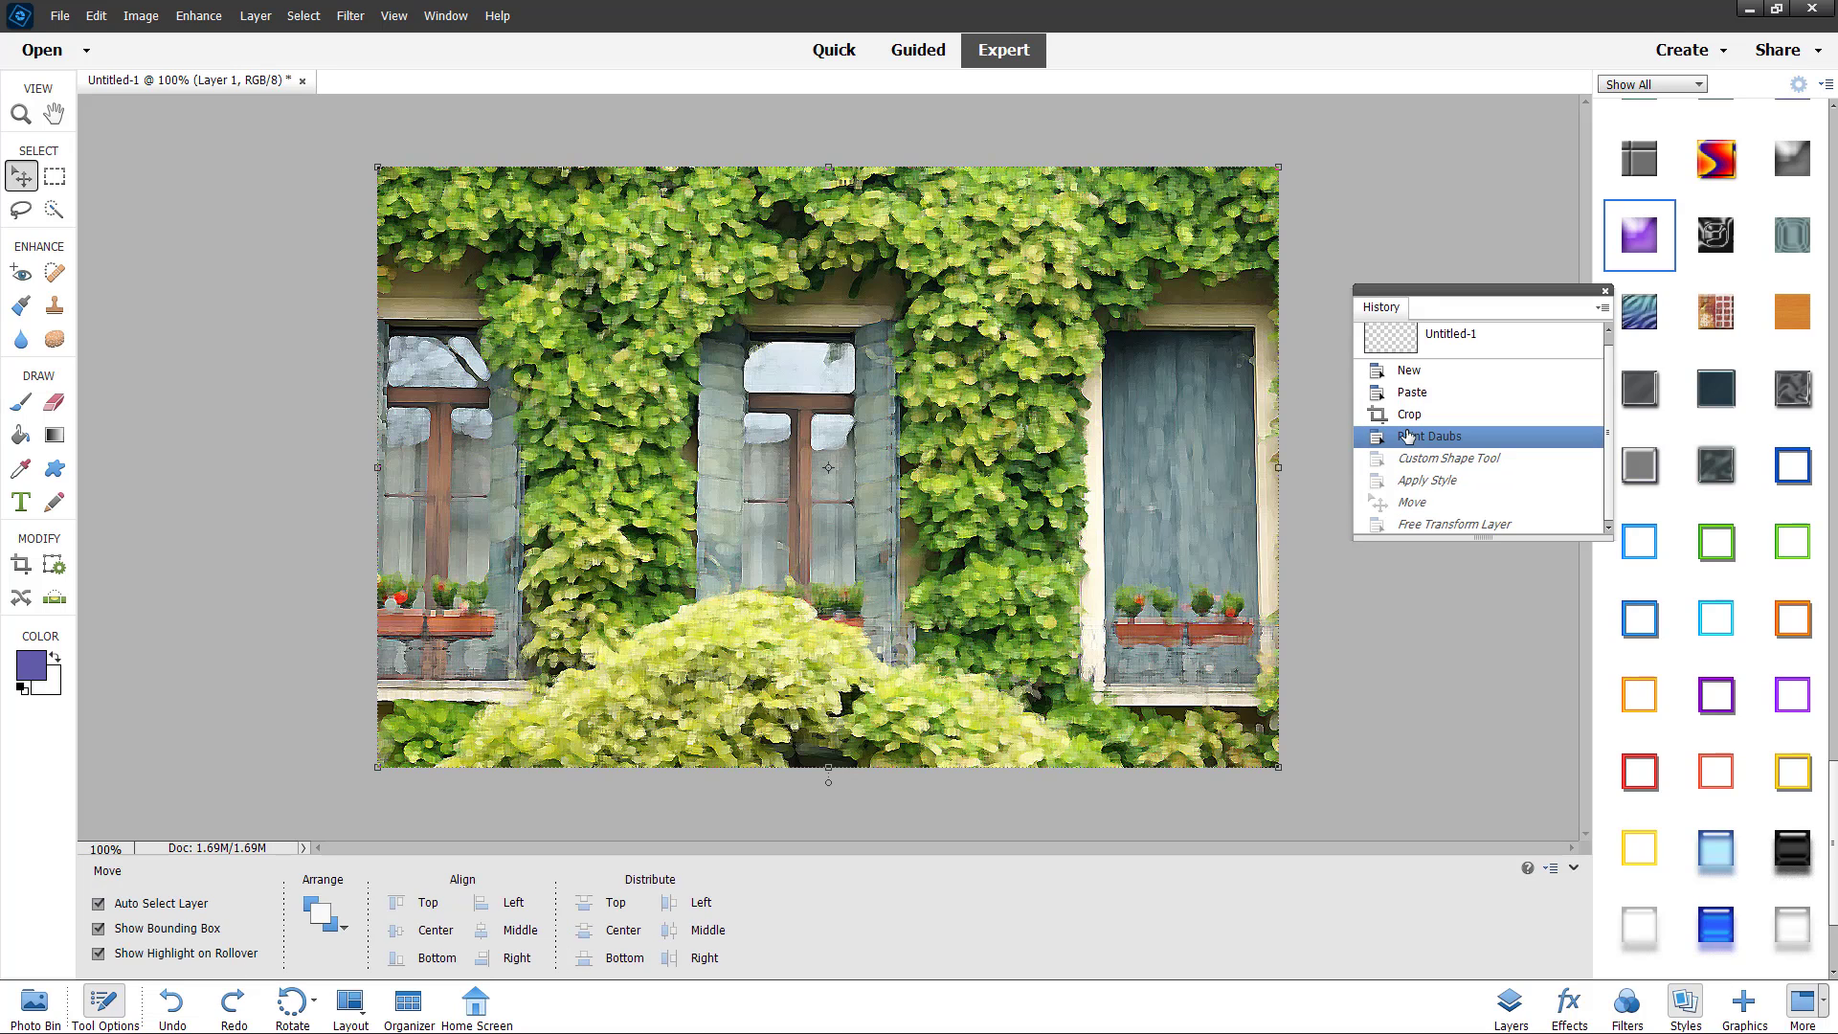
left_click(1422, 529)
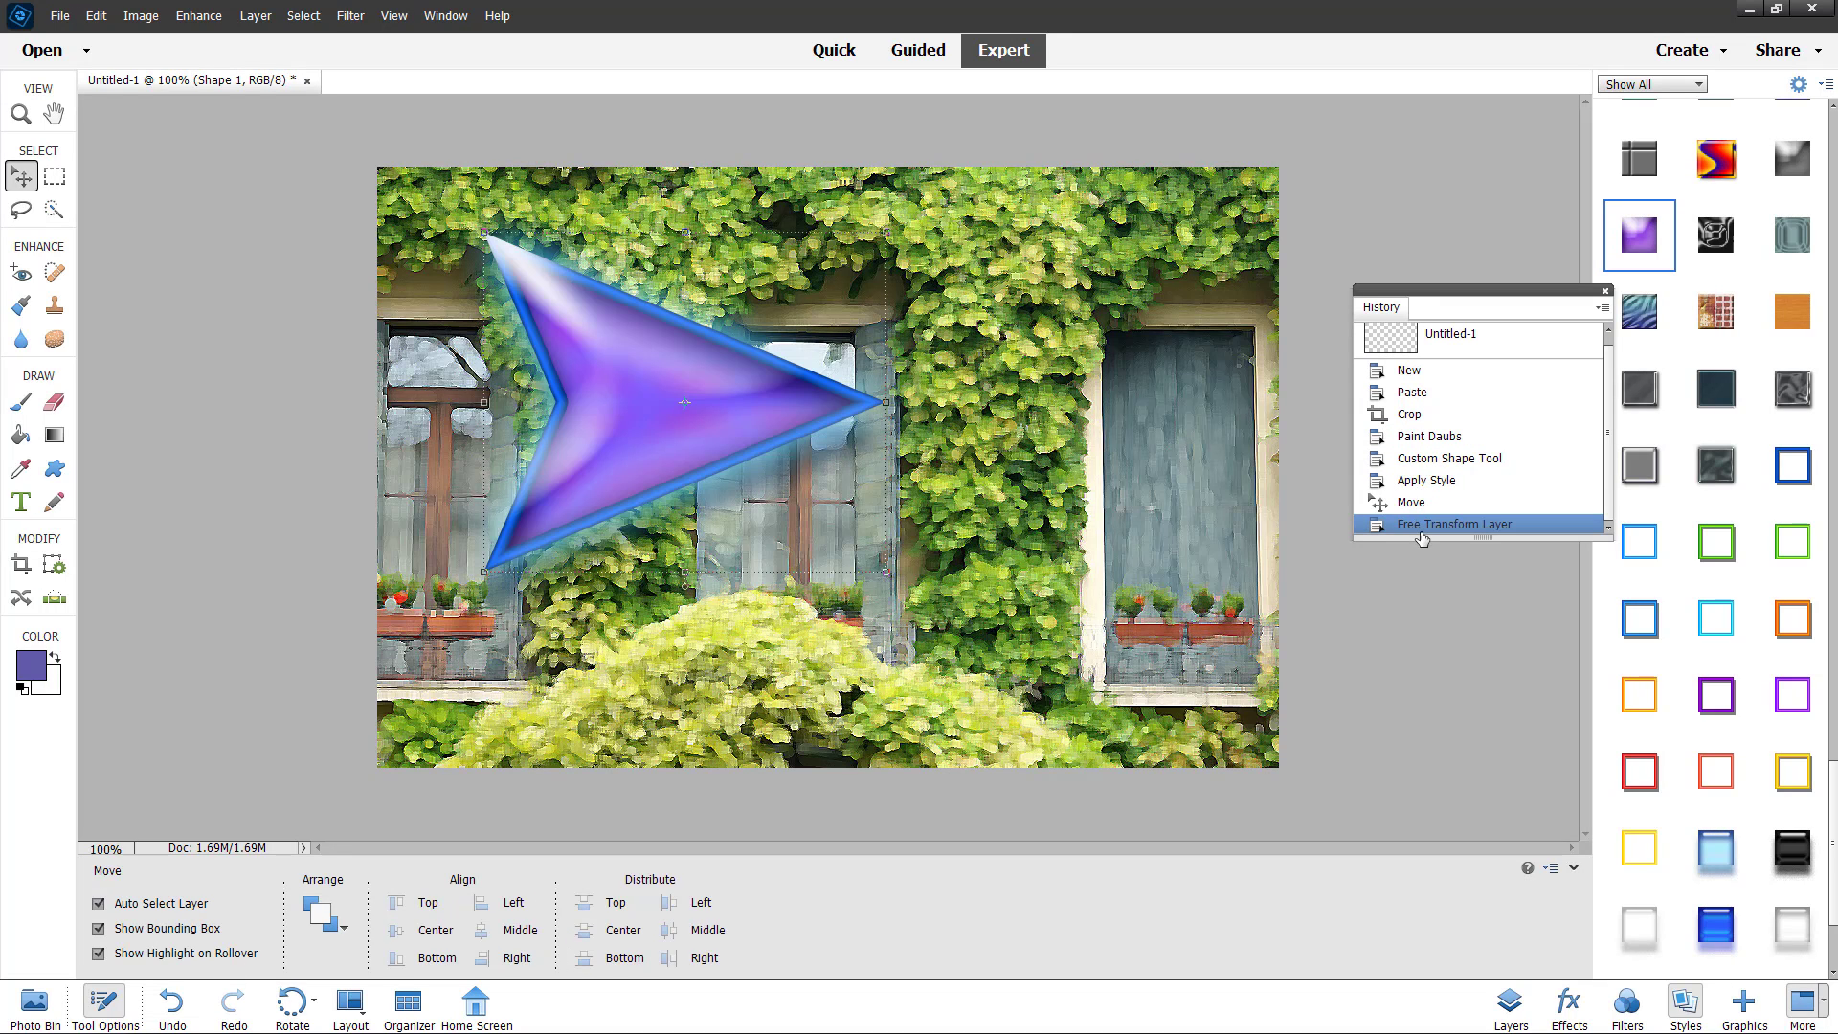